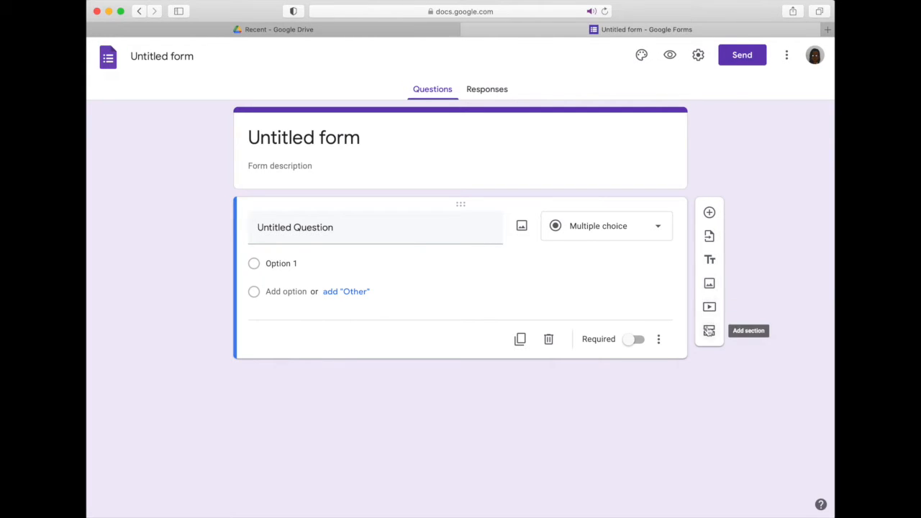
click(658, 339)
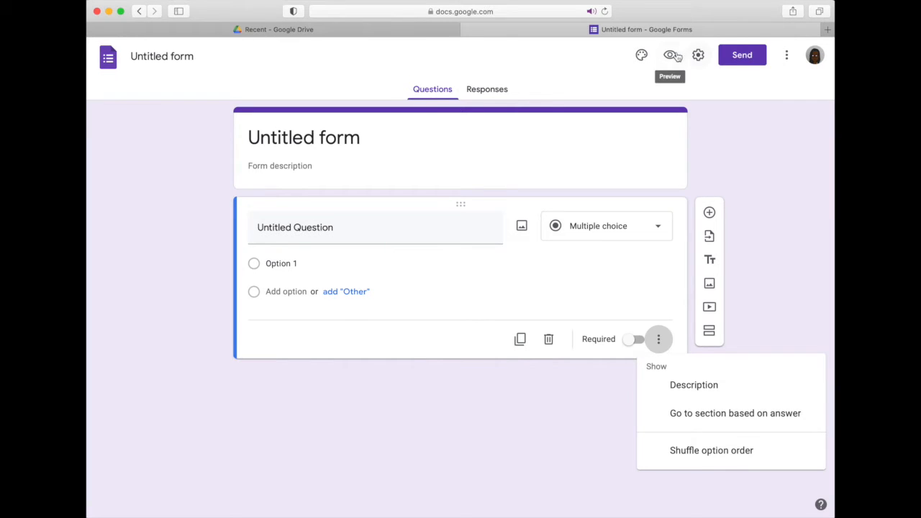
Insert the open-book image with heart-shaped pages from the Work and School themes as the form's header.
click(642, 57)
click(643, 56)
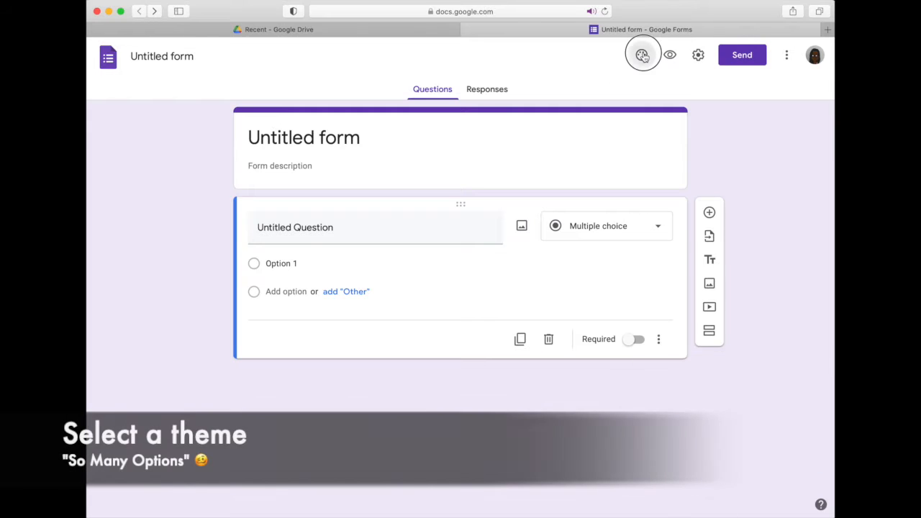
click(734, 175)
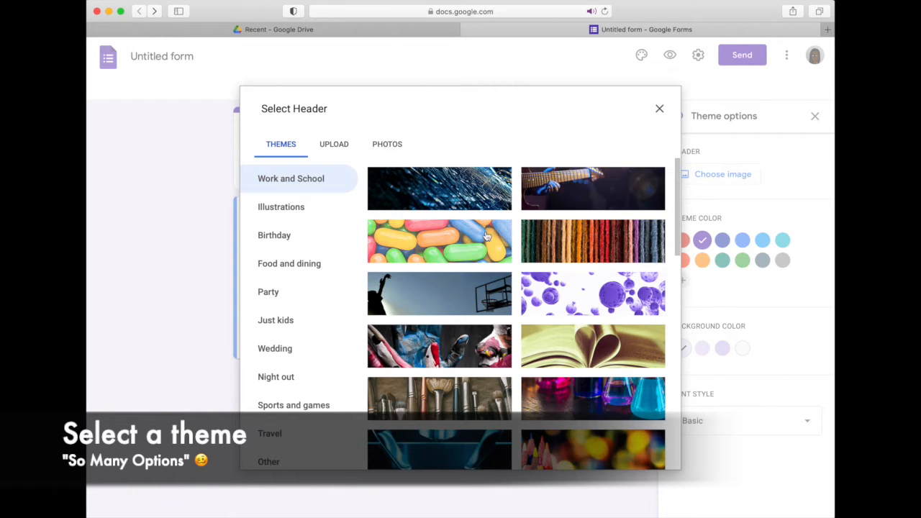
scroll(605, 245, down, 4)
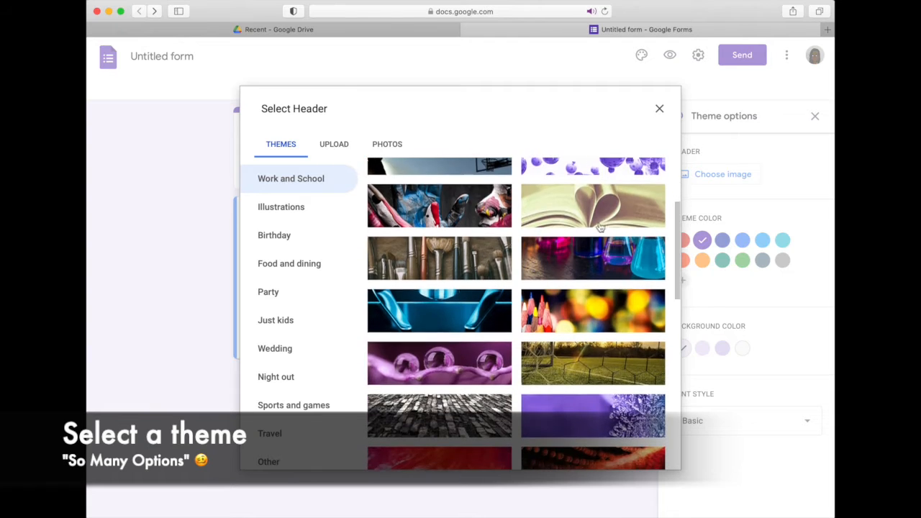
click(593, 202)
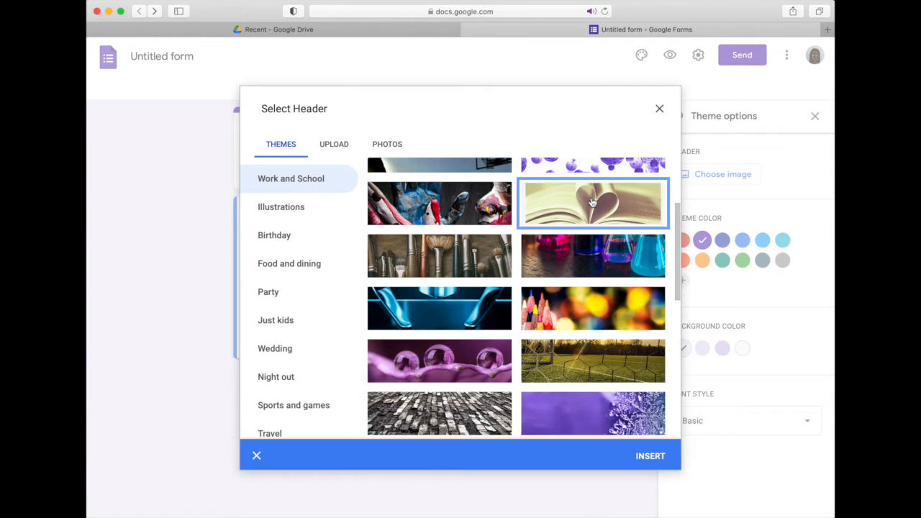
click(651, 458)
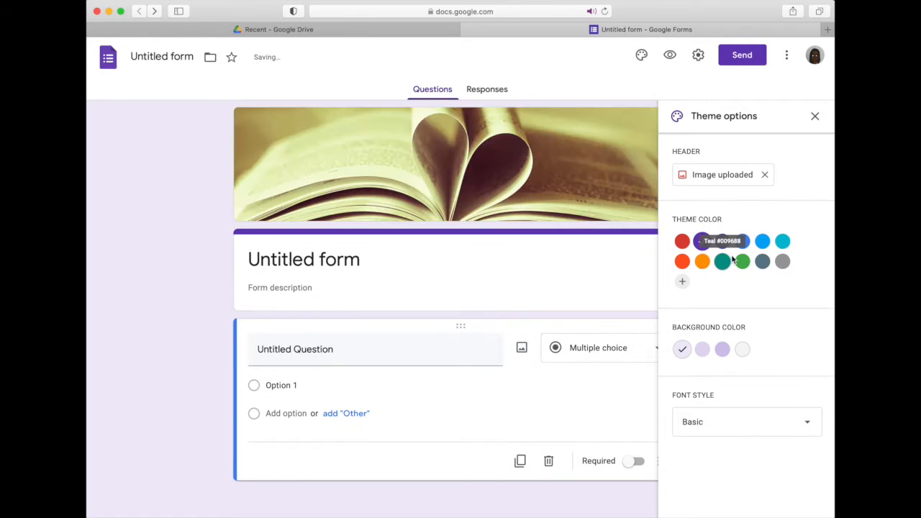
Set the form's theme color to the dark maroon #754549.
click(703, 241)
click(722, 241)
click(742, 241)
click(762, 242)
click(782, 242)
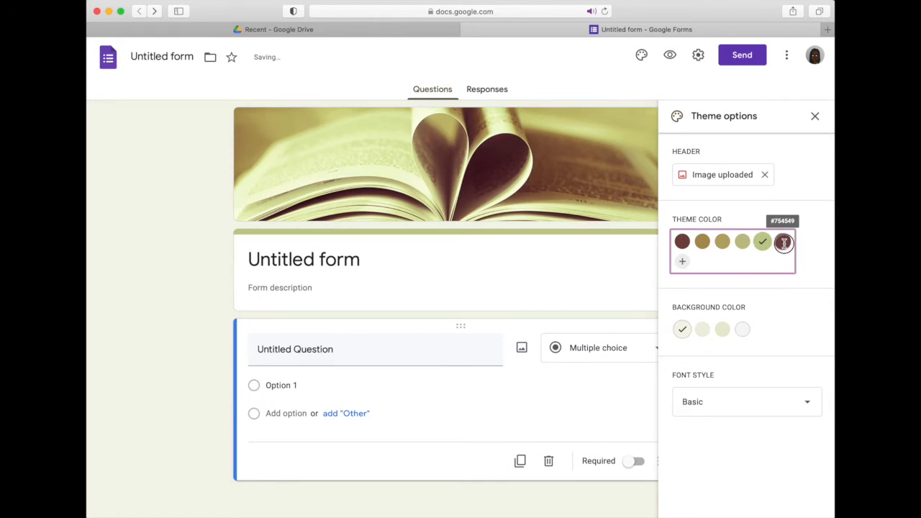
Set the form's background to the light gray option and the font style to Formal, then close the theme options.
click(702, 328)
click(723, 329)
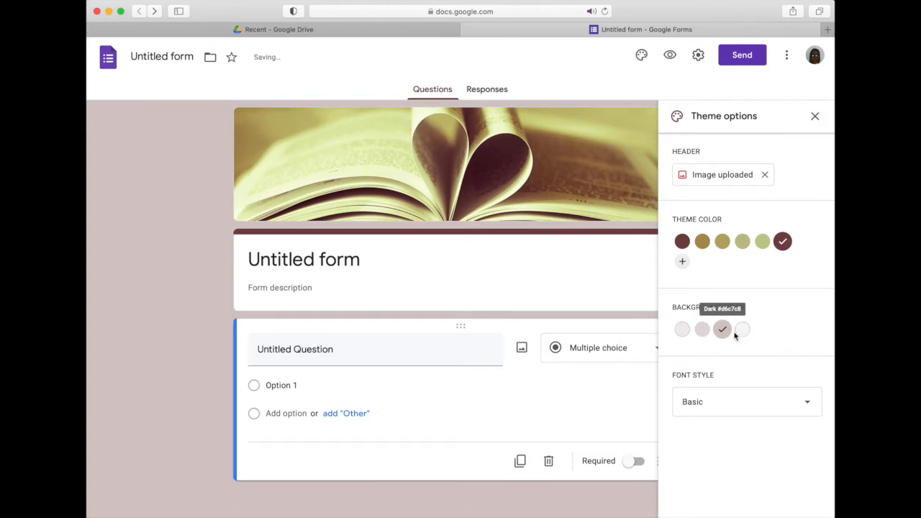
click(743, 329)
click(769, 402)
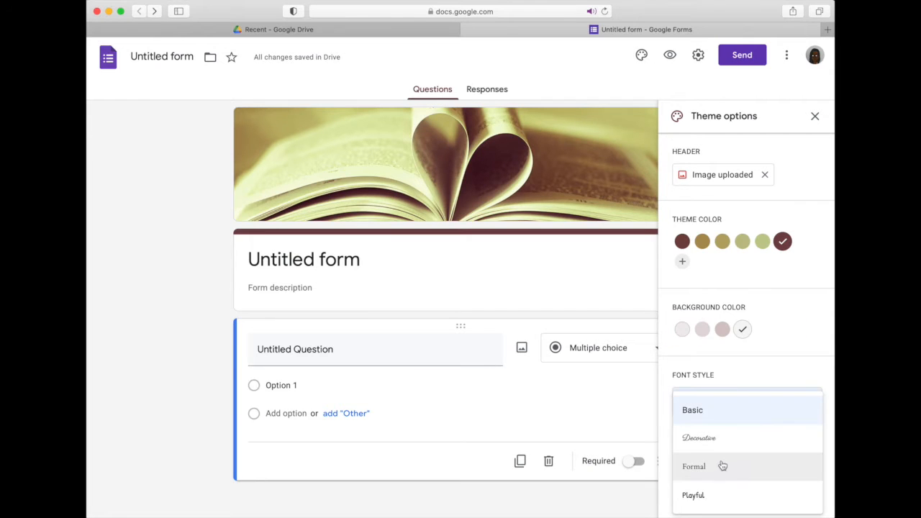
click(697, 466)
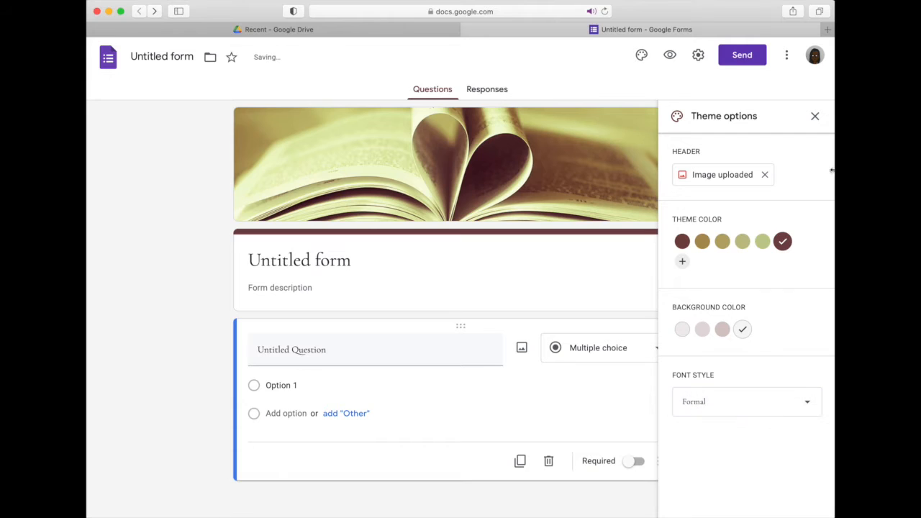
click(815, 117)
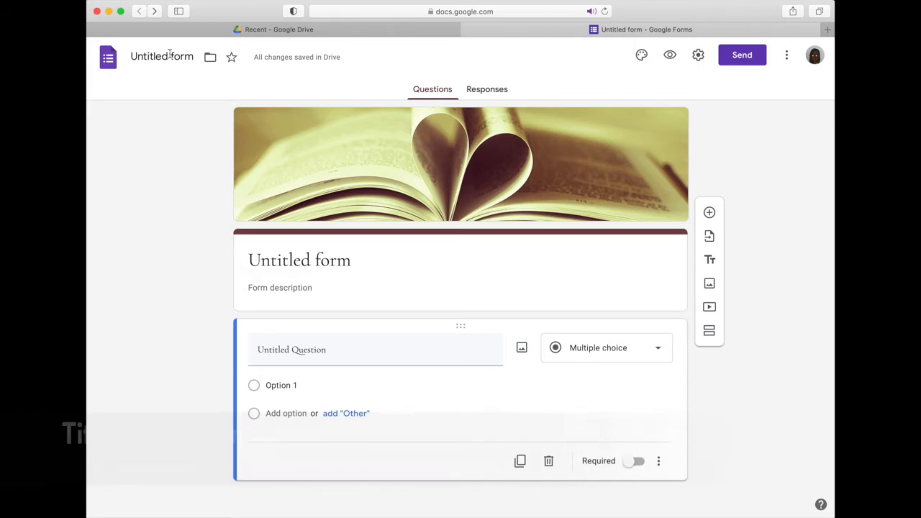
Title the form "Quiz #1_01/05/21 "If We Must Die" by Claude Mckay" and give the form file the same name.
click(278, 263)
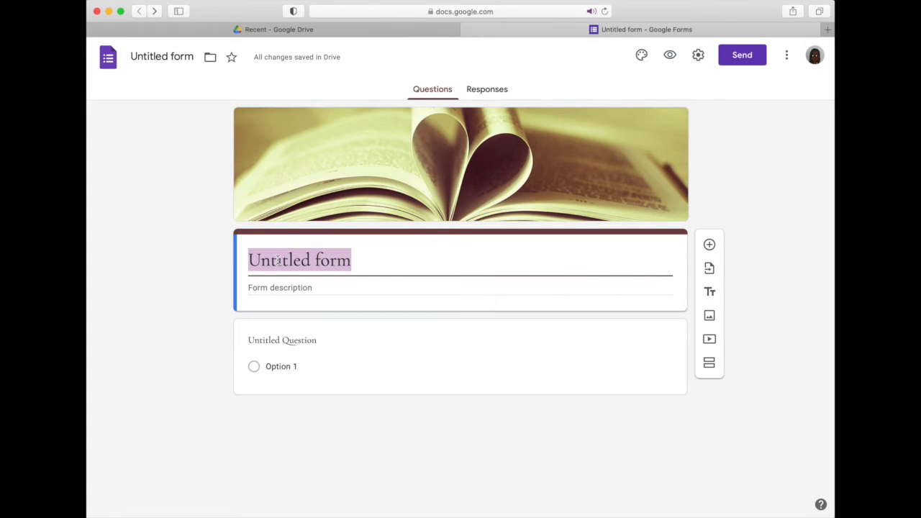
text(Q)
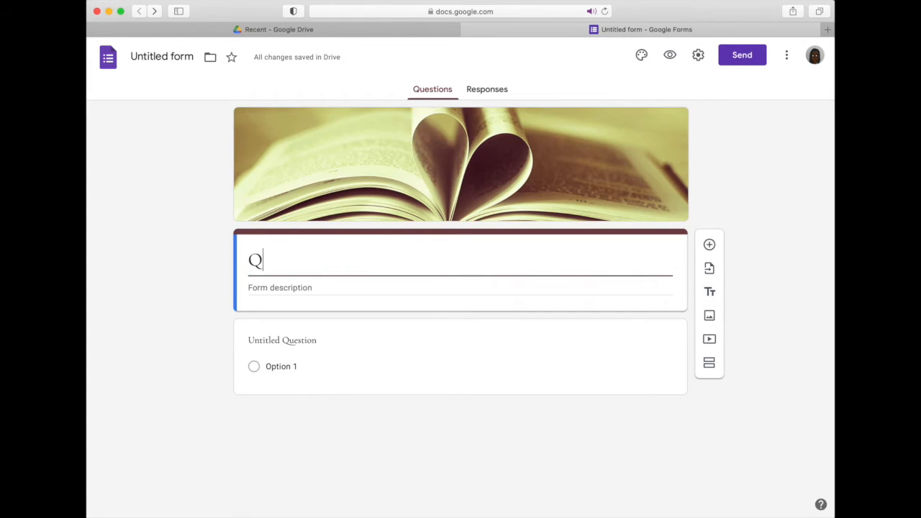
text(uiz)
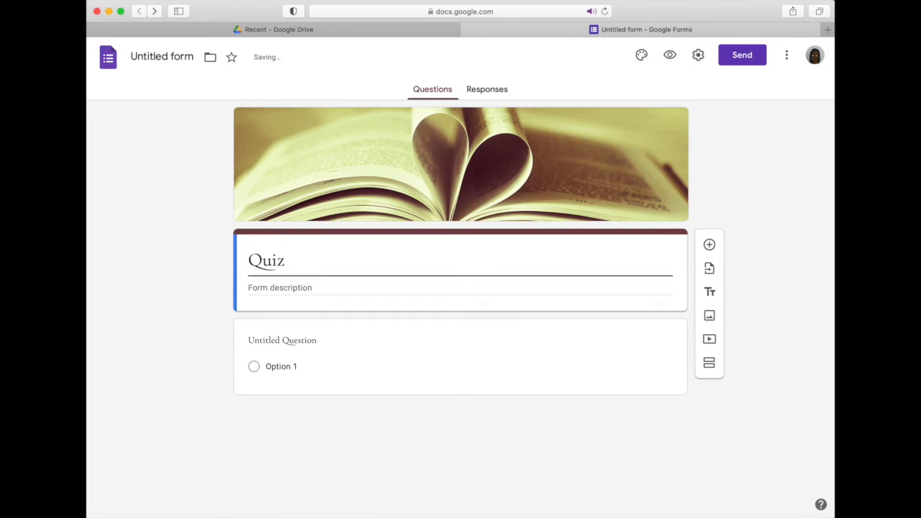
text( #1_01/05/)
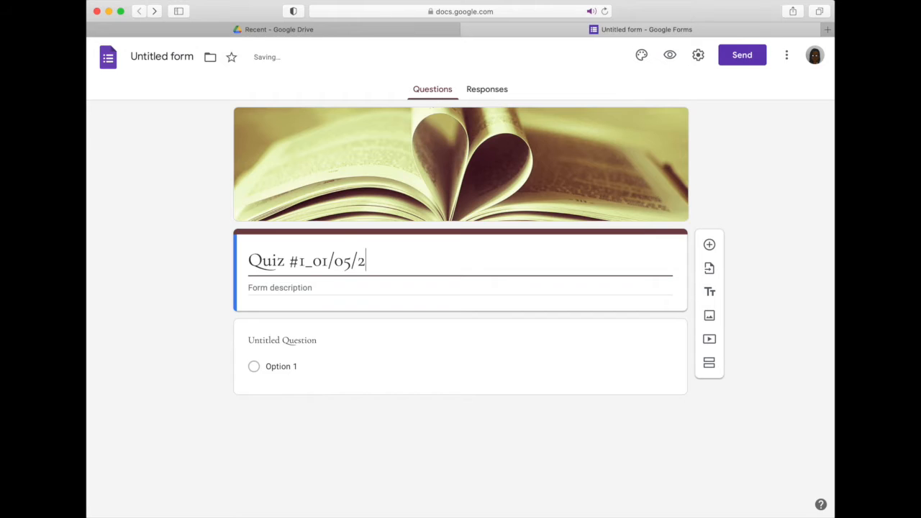
text(21)
text(We m)
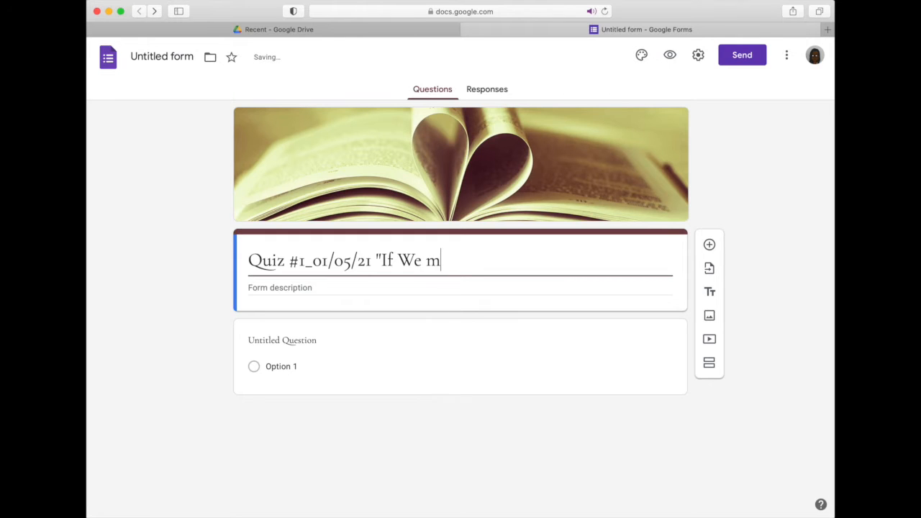
text(UST dIE)
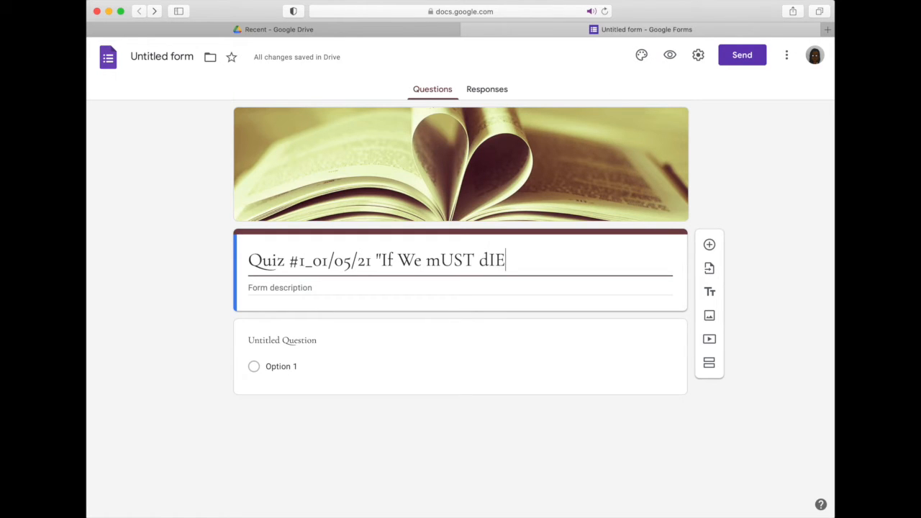
key(BackSpace)
key(BackSpace)
key(BackSpace)
key(BackSpace)
key(BackSpace)
key(BackSpace)
key(BackSpace)
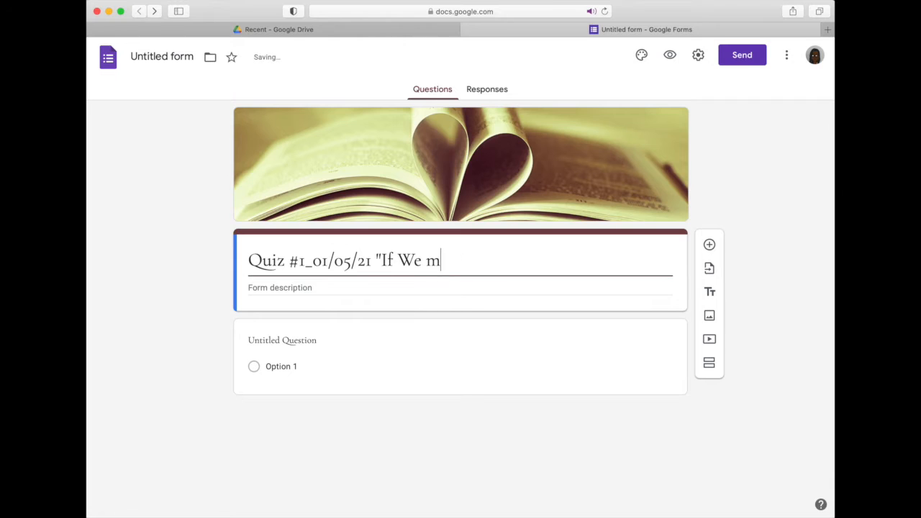
text(Must Die" by Cl)
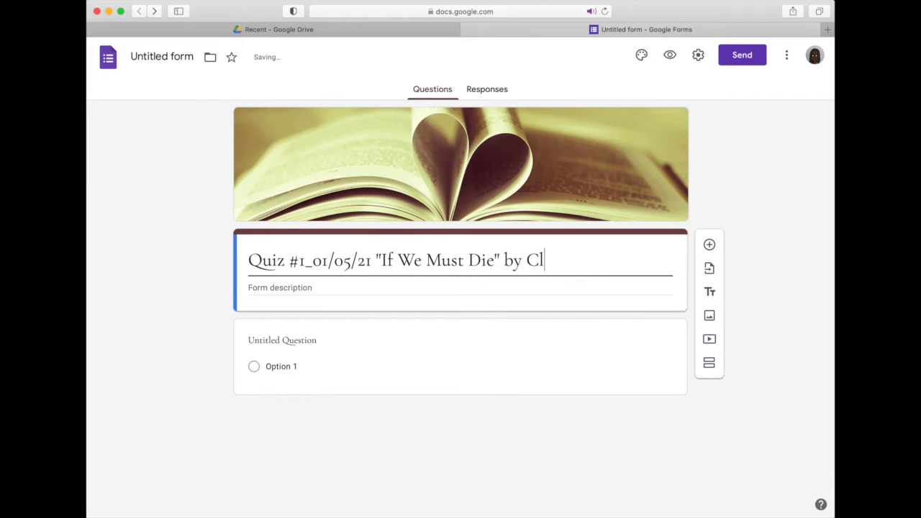
text(aude Mckay)
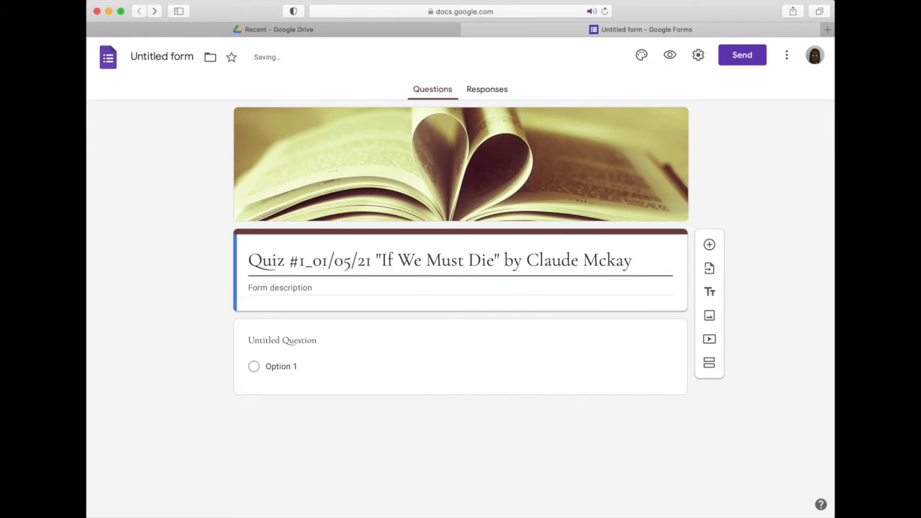
click(159, 56)
Set the form description to "Please read the poem using the close reading strategy we learned in class. Then answer the questions that follow.".
click(281, 290)
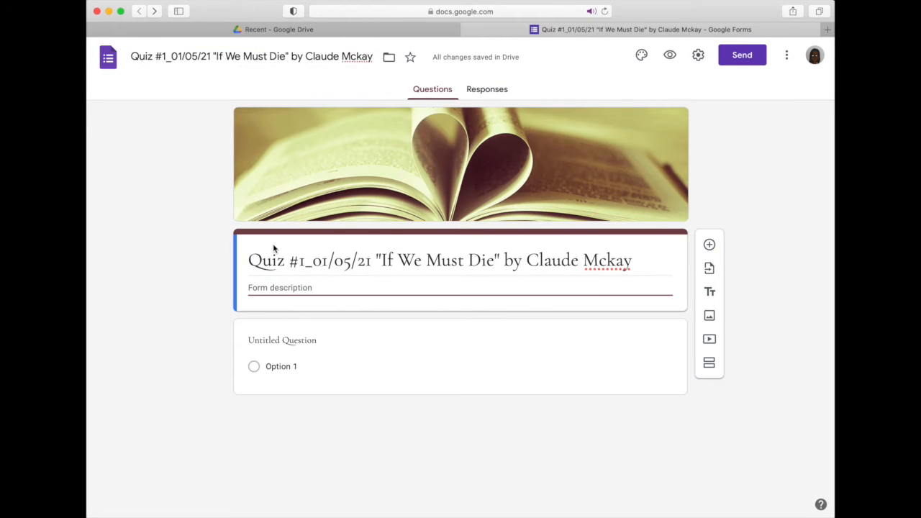
text(Please read the poem using the close reading strate)
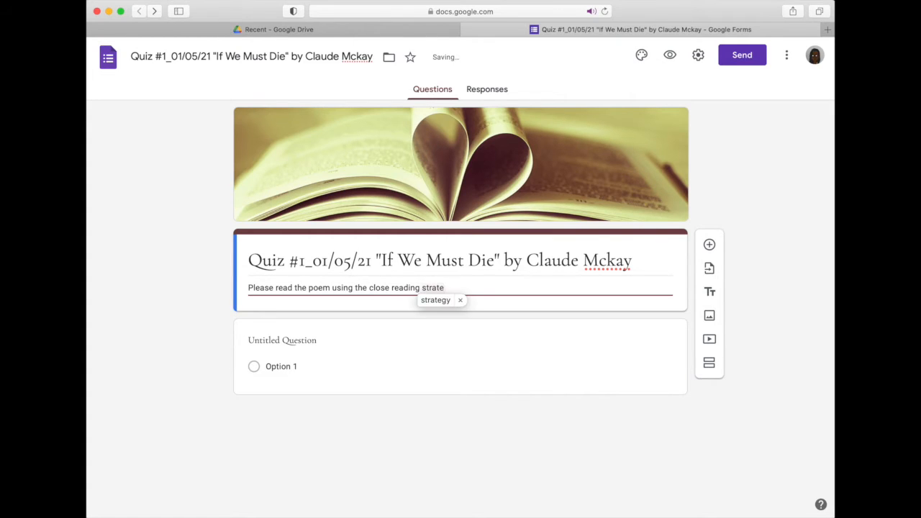
text(gy)
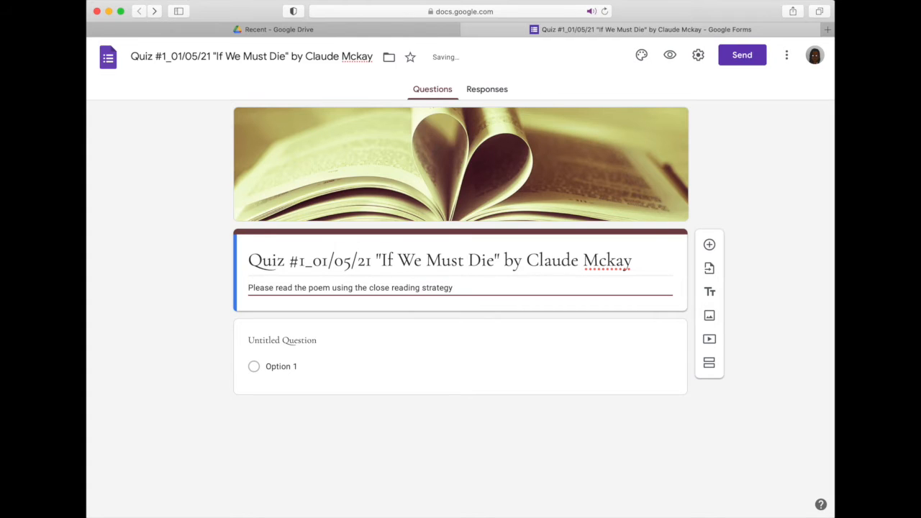
text( we learned in class. Then)
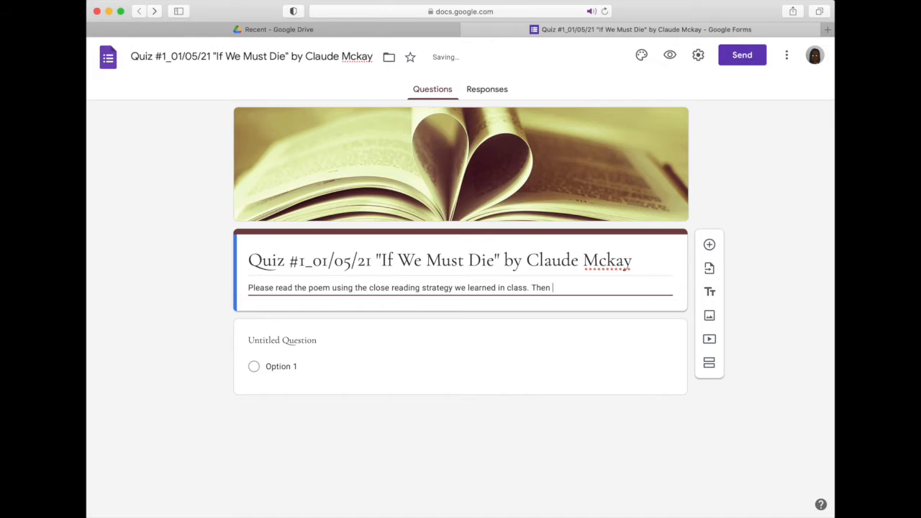
text( answer the questions that follow.)
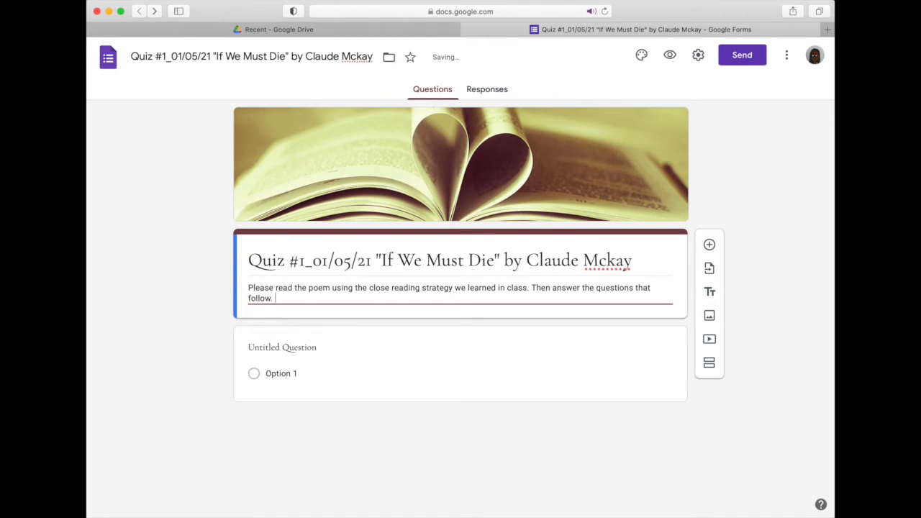
Word the first question as "What is this poem mostly about?" and make it a Paragraph question.
click(283, 346)
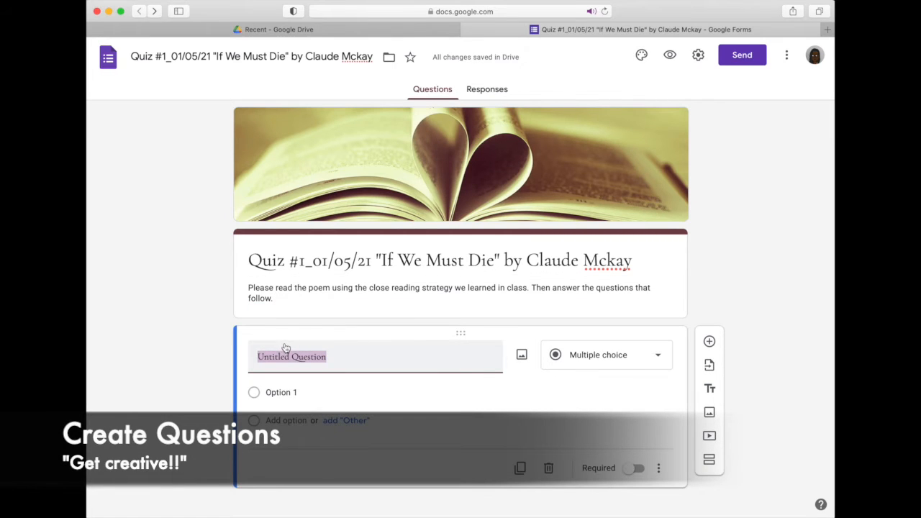
text(What is this po)
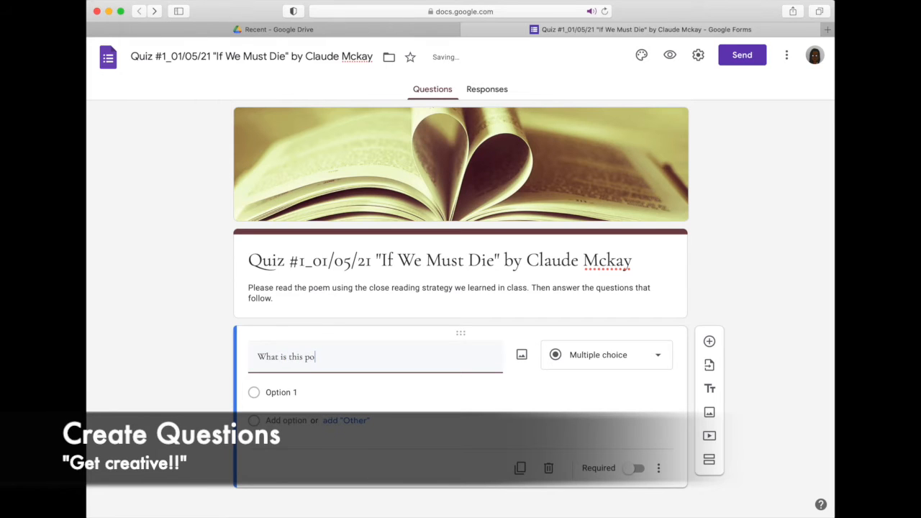
text(e)
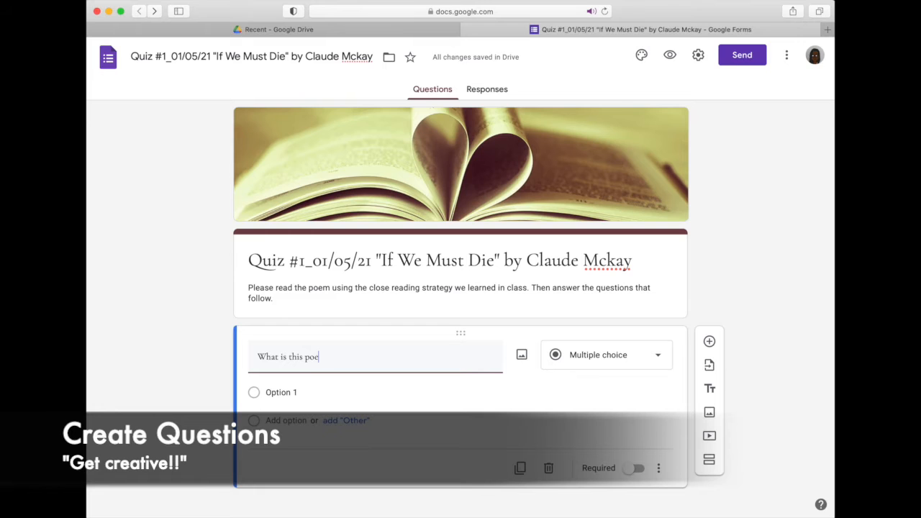
text(m mostly)
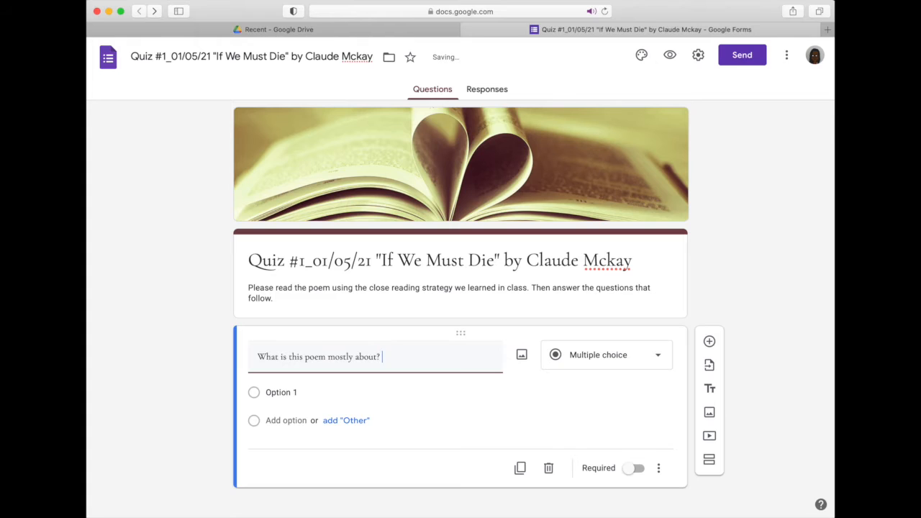
text(about?)
click(603, 360)
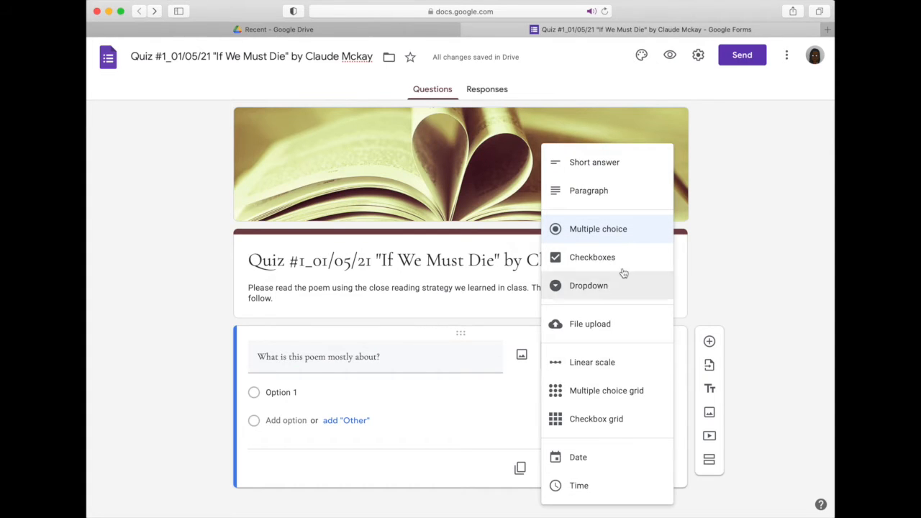
click(581, 193)
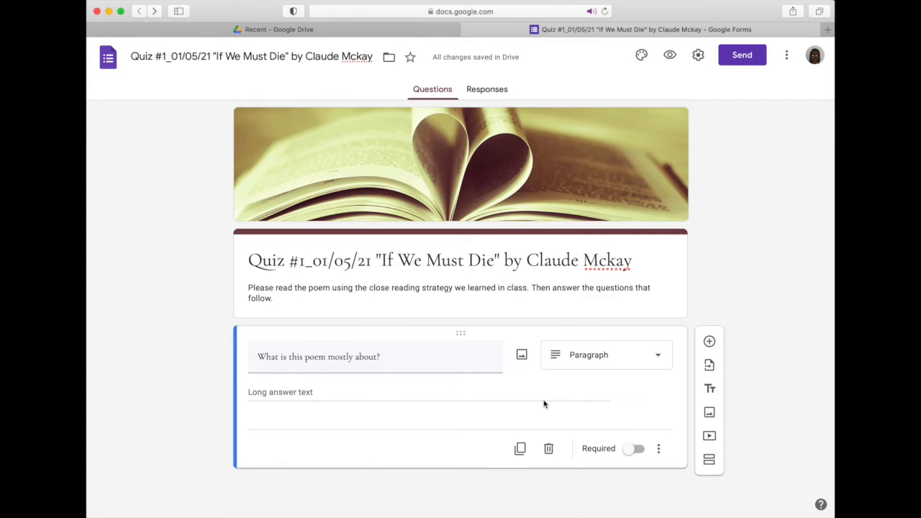
Insert the "If We Must Die" poem image as a separate item below the first question.
click(709, 412)
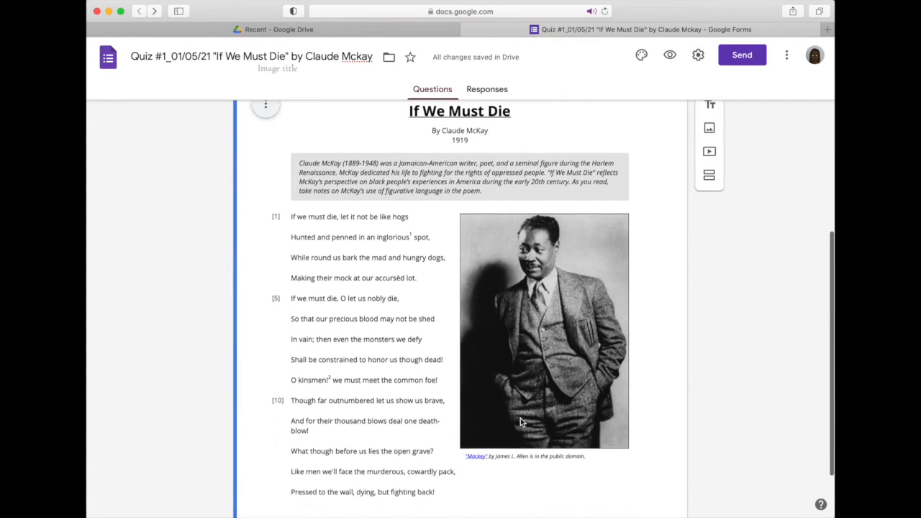
scroll(521, 422, up, 5)
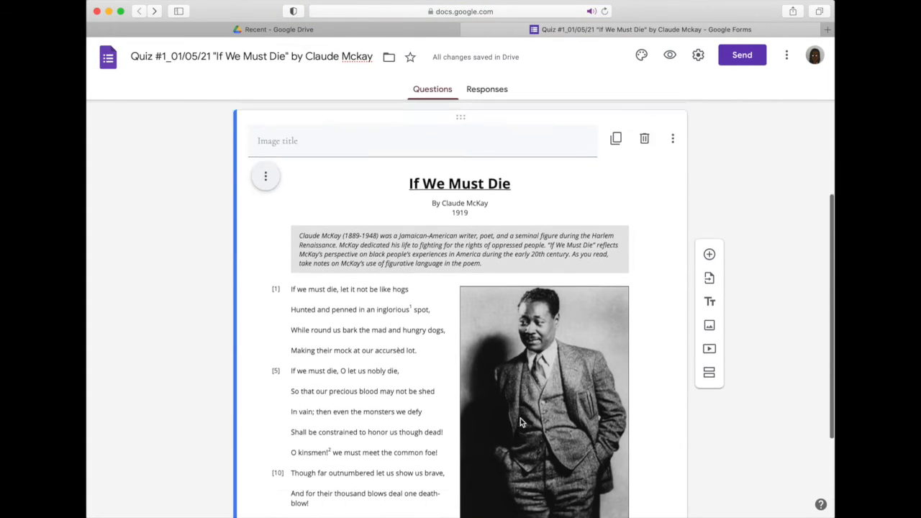
click(265, 277)
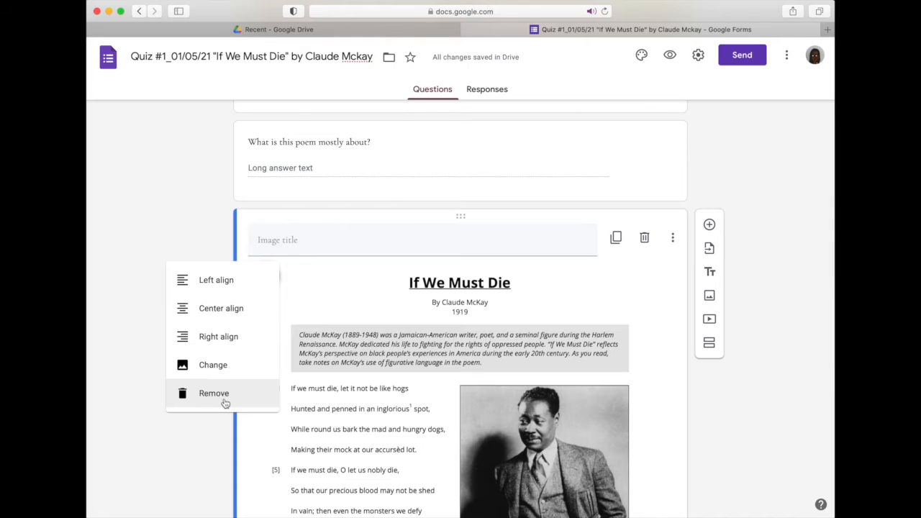
click(310, 236)
Title the image "Poem READ CAREFULLY using the close reading strategies learned in class.".
click(304, 240)
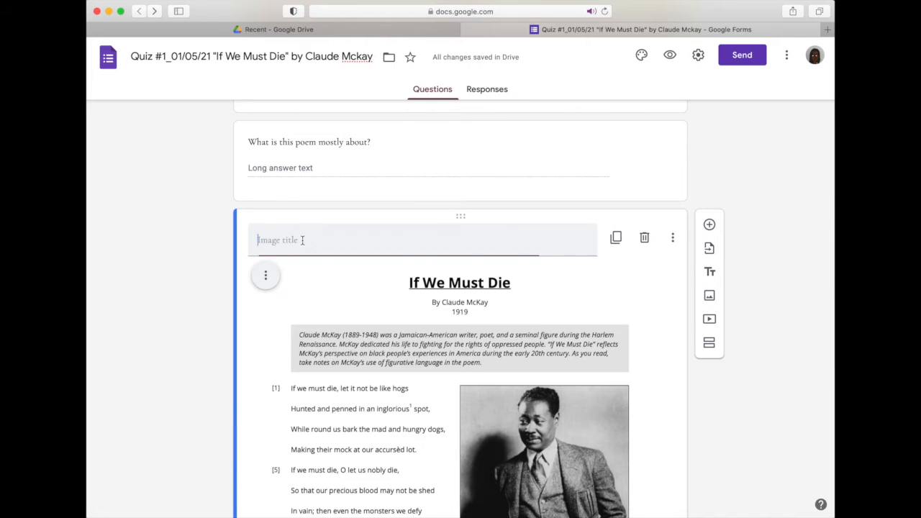
text(Poem)
key(BackSpace)
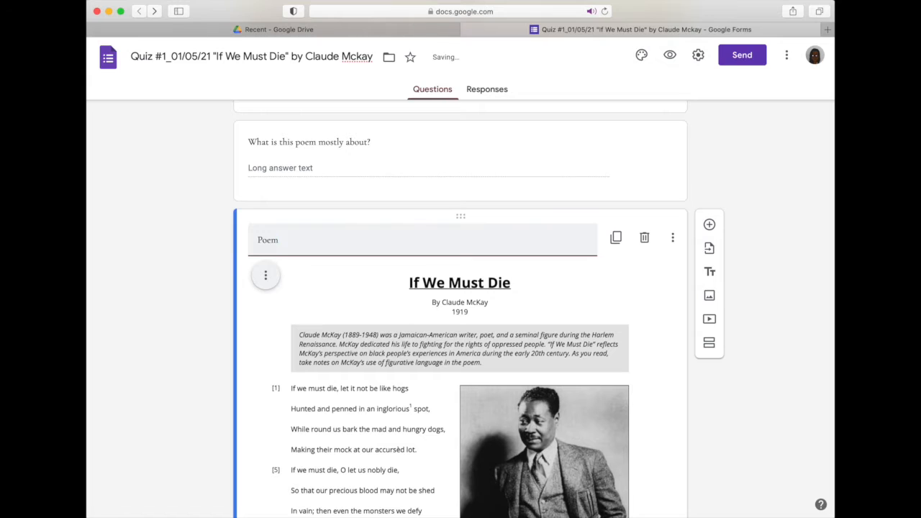
text(READ CAREFULLY using the )
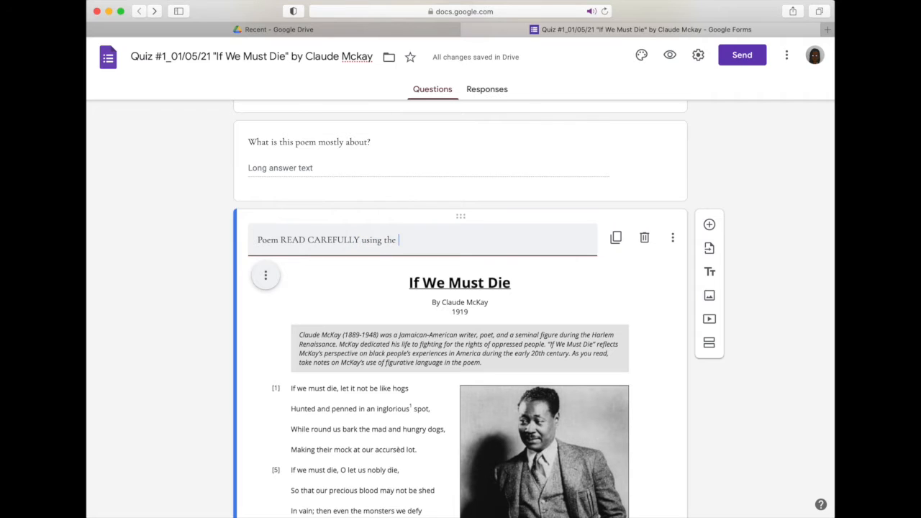
text(close reading strategies learned in class.)
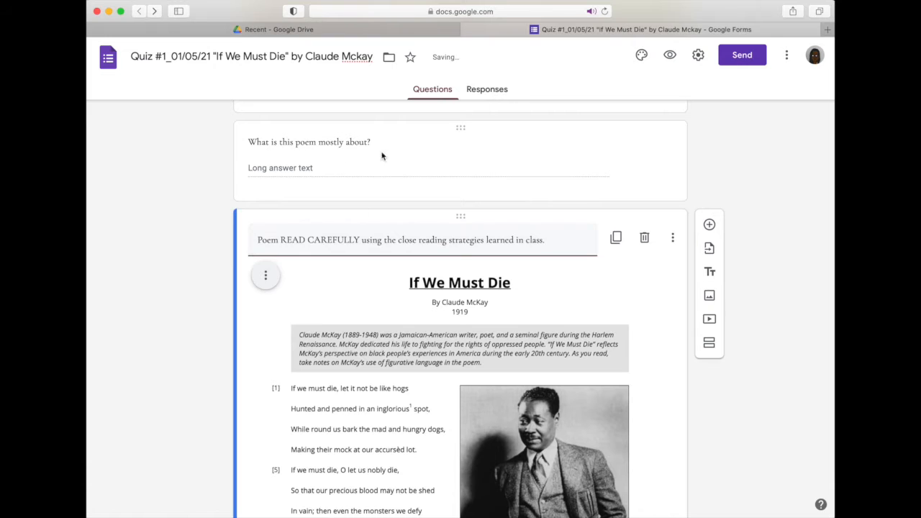
Move the question "What is this poem mostly about?" below the poem image.
drag(461, 130, 457, 456)
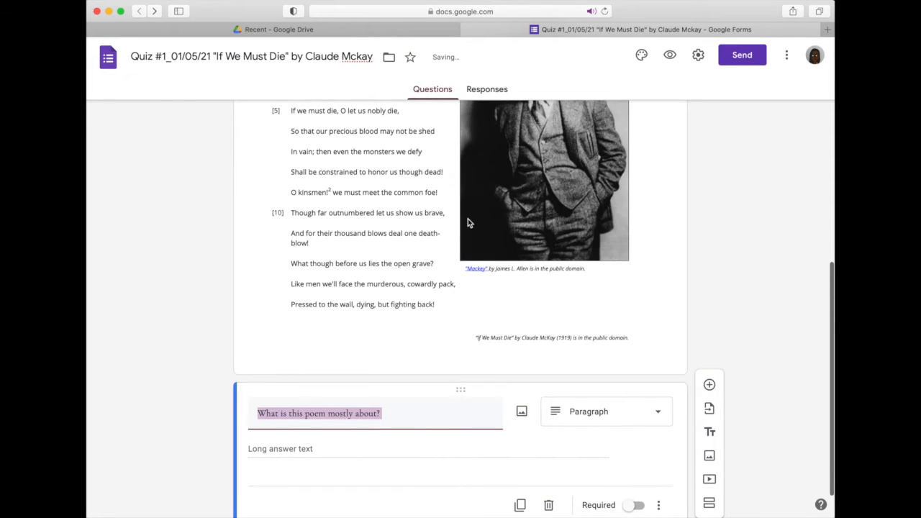
scroll(466, 238, up, 5)
scroll(461, 281, up, 3)
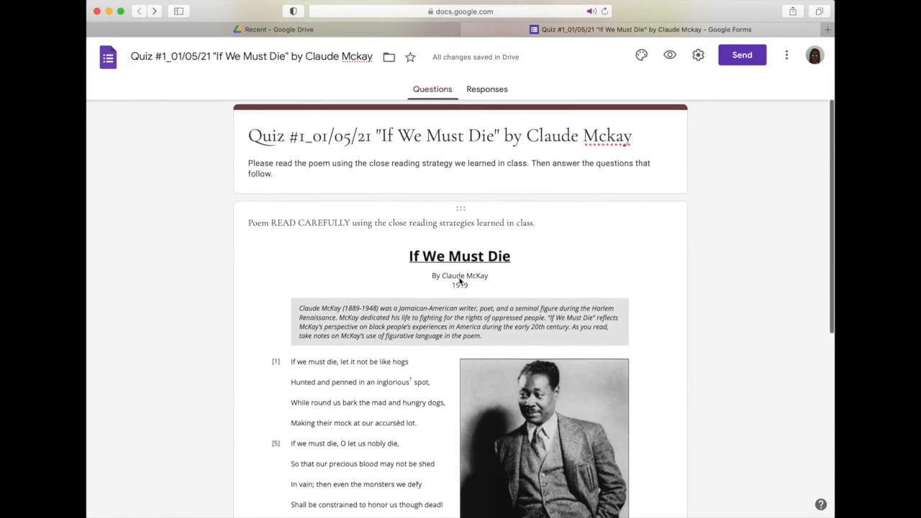
Remove the word "Poem" from the image title so it starts with "READ CAREFULLY".
scroll(460, 281, down, 3)
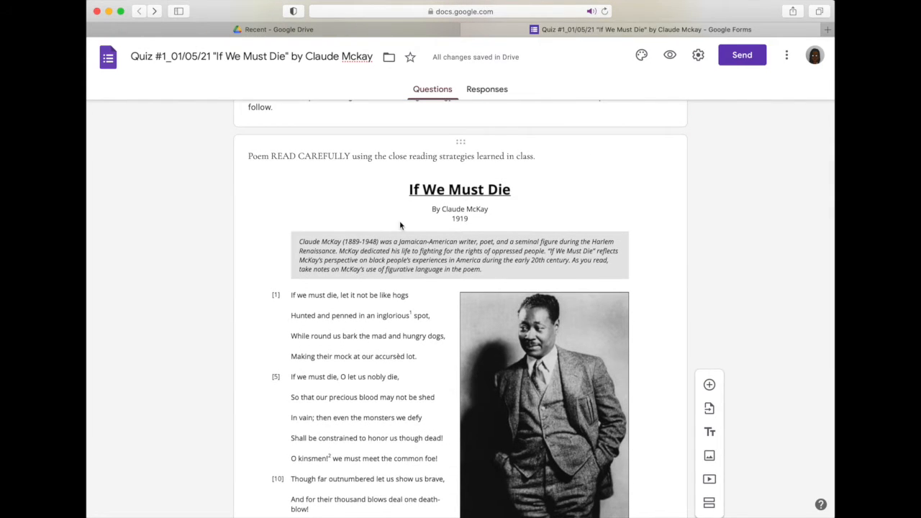
click(267, 156)
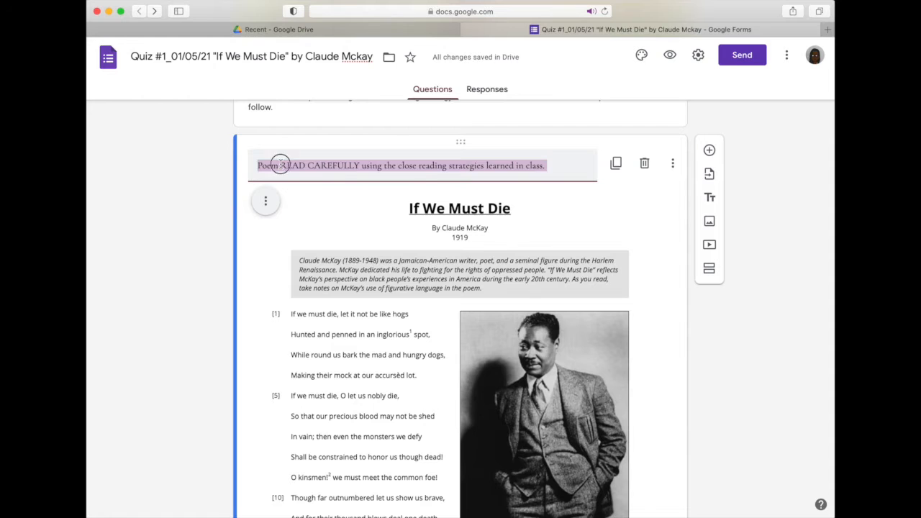
click(280, 164)
drag(280, 165, 252, 164)
key(BackSpace)
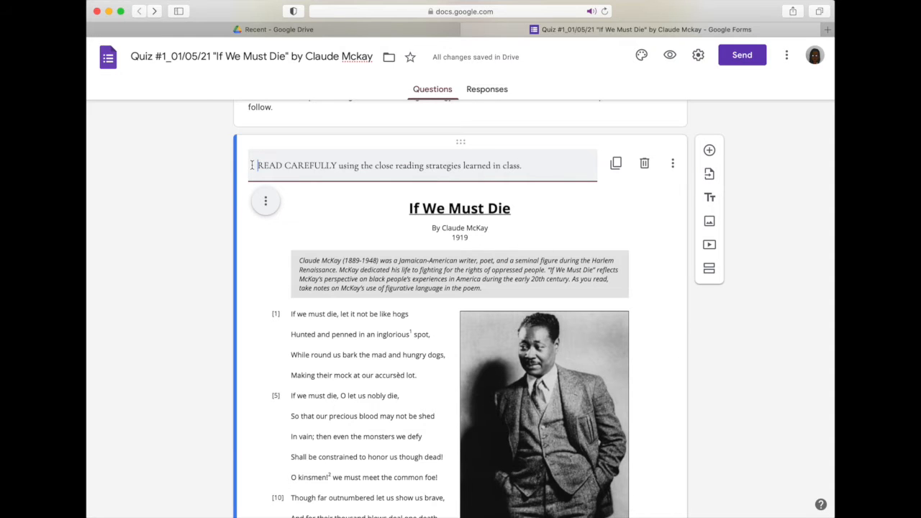
Add "Be sure to use evidence from the poem to explain your response." to the paragraph question and make it required.
scroll(546, 278, down, 1)
scroll(547, 277, down, 6)
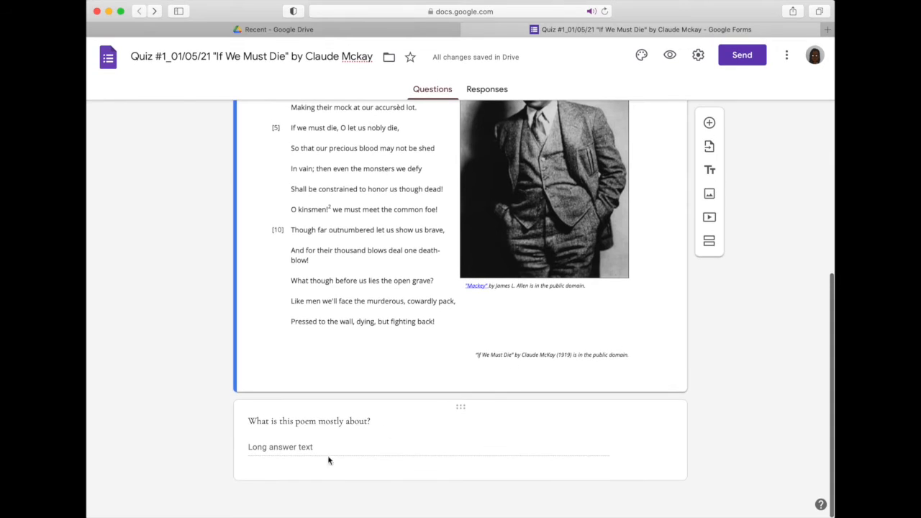
click(334, 455)
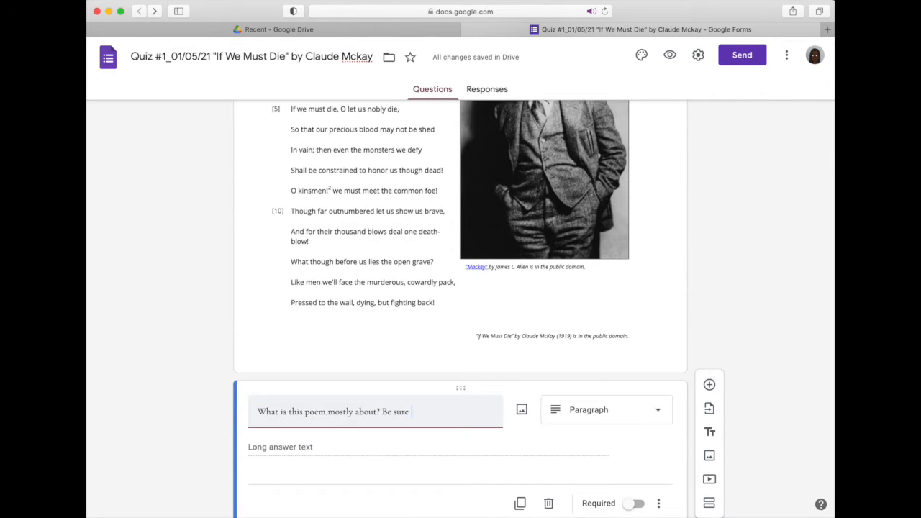
text(to use evidence f)
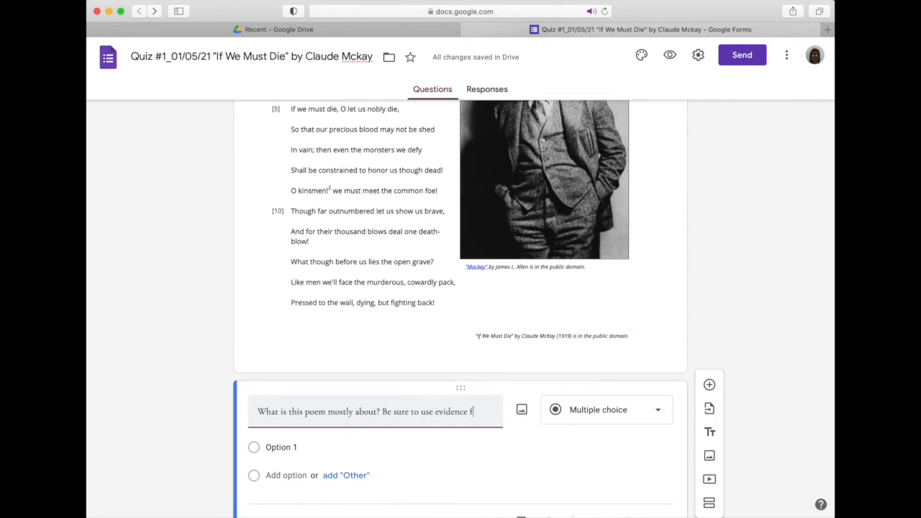
text(rom the poem to explain your response.)
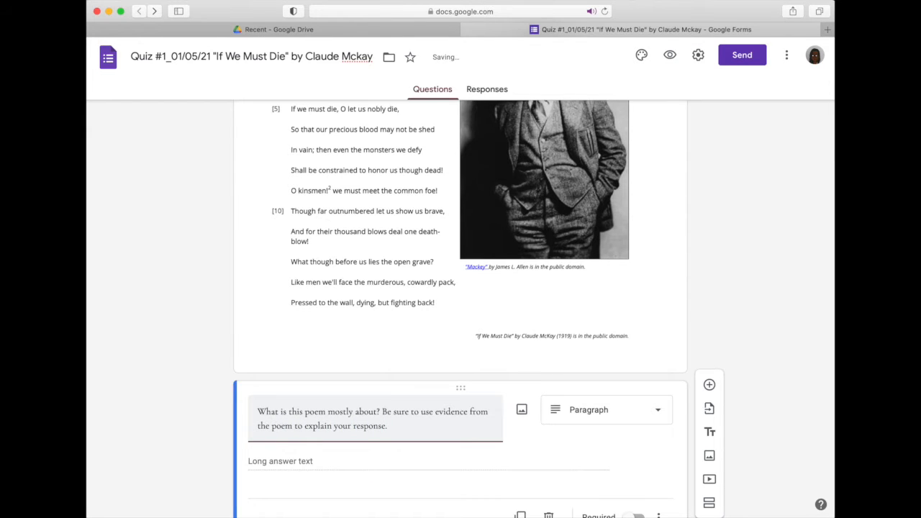
scroll(439, 417, down, 2)
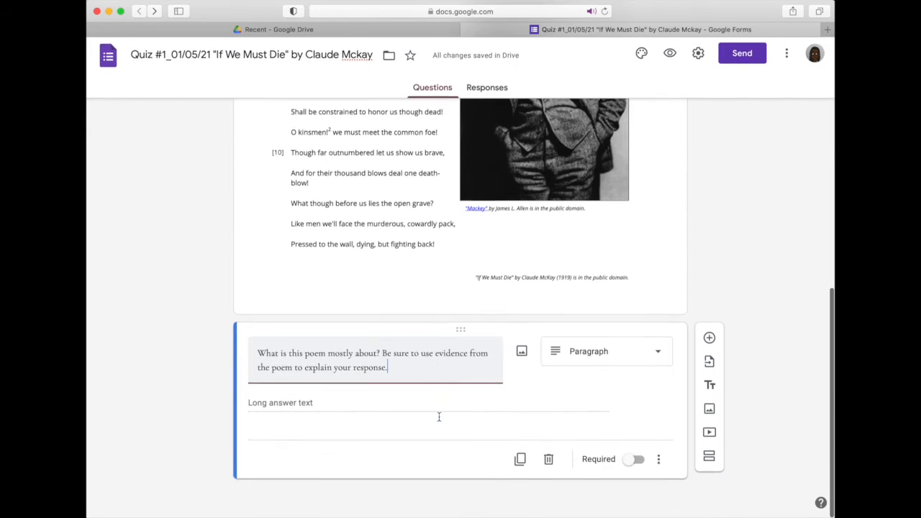
click(636, 460)
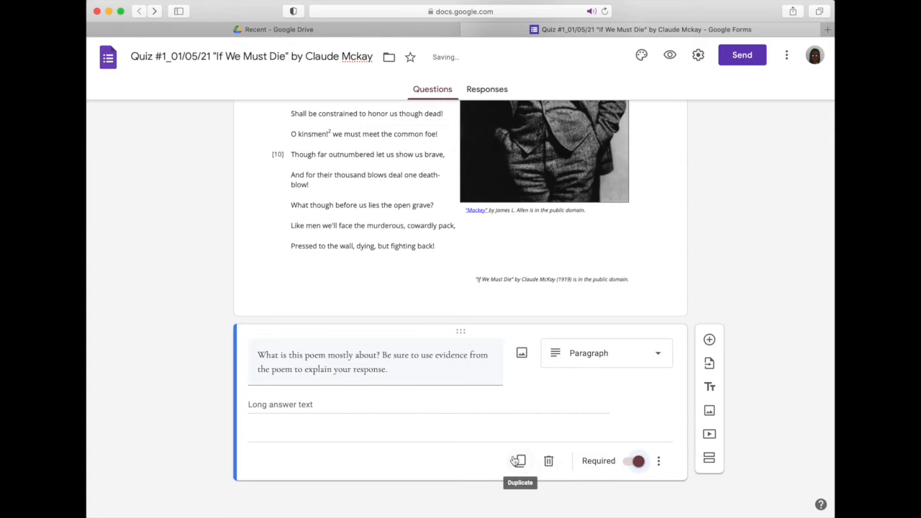
Duplicate the question as Multiple choice and reword the copy as "In line 8, "constrained" means about the same as . . .".
click(521, 461)
click(572, 360)
click(597, 229)
drag(400, 374, 259, 354)
key(BackSpace)
text(In line 8, "const)
key(BackSpace)
text(str)
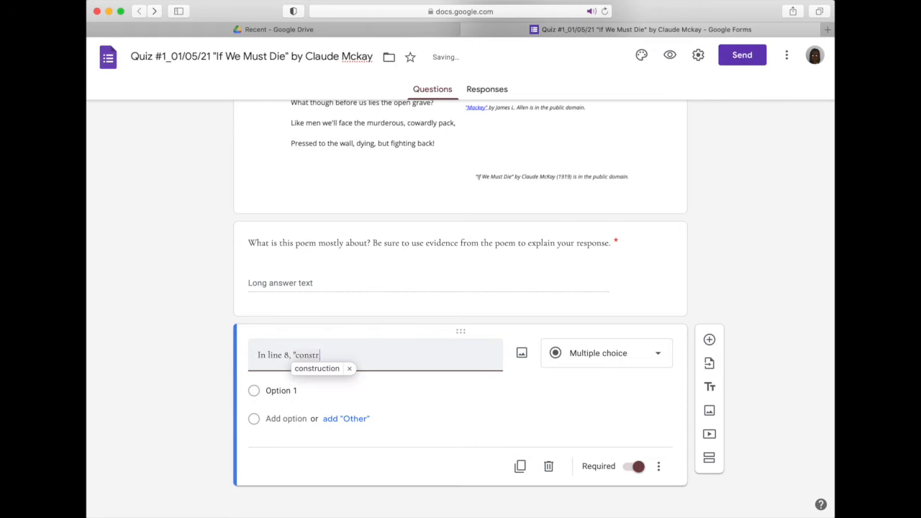
text(ained" means about the same as . . .)
Enter revived, forced, invited and proud as the answer options of the "constrained" question.
click(296, 392)
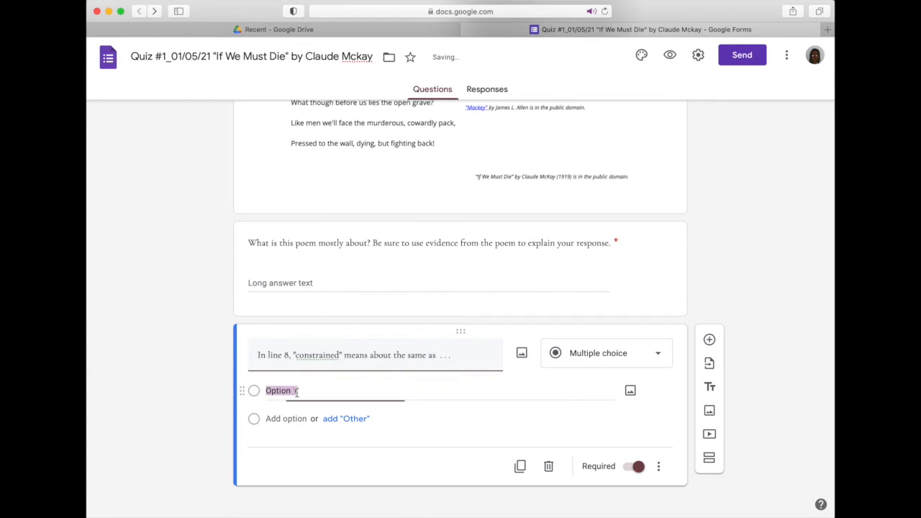
text(revived)
key(Return)
text(forced)
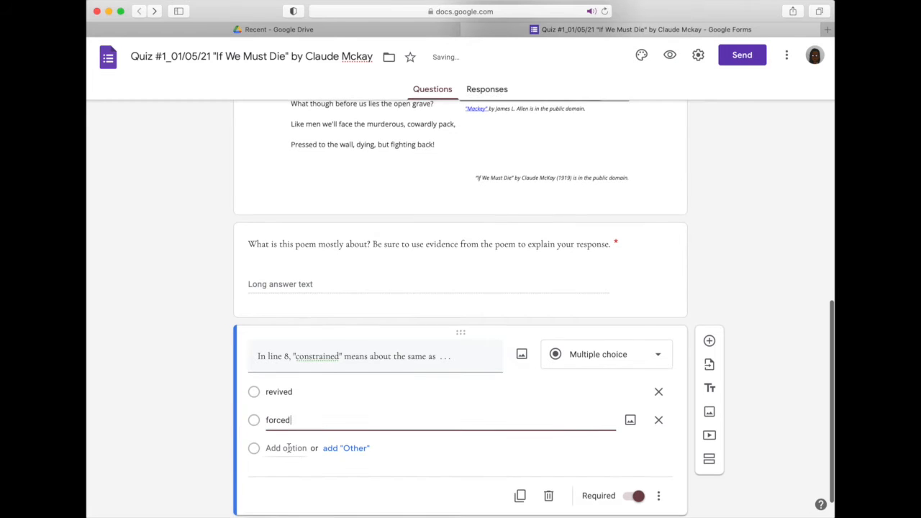
key(Return)
text(invited)
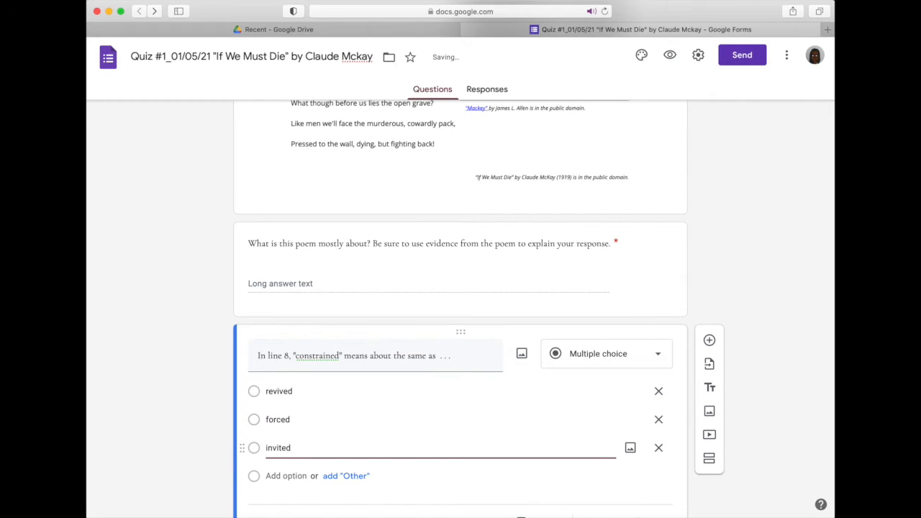
key(Return)
text(proud)
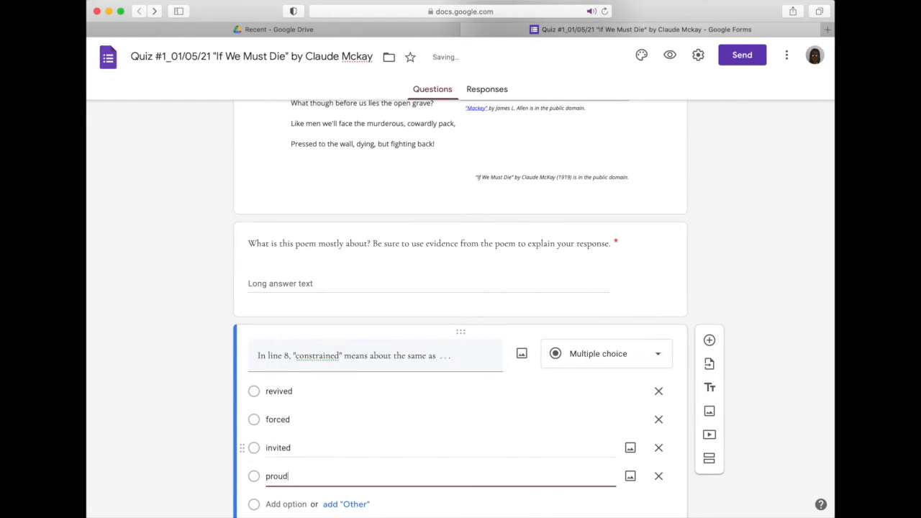
Duplicate the "constrained" question as a Dropdown and reword the copy as "In lines 13-14, the diction portrays the enemy as which of the following?".
scroll(441, 449, down, 3)
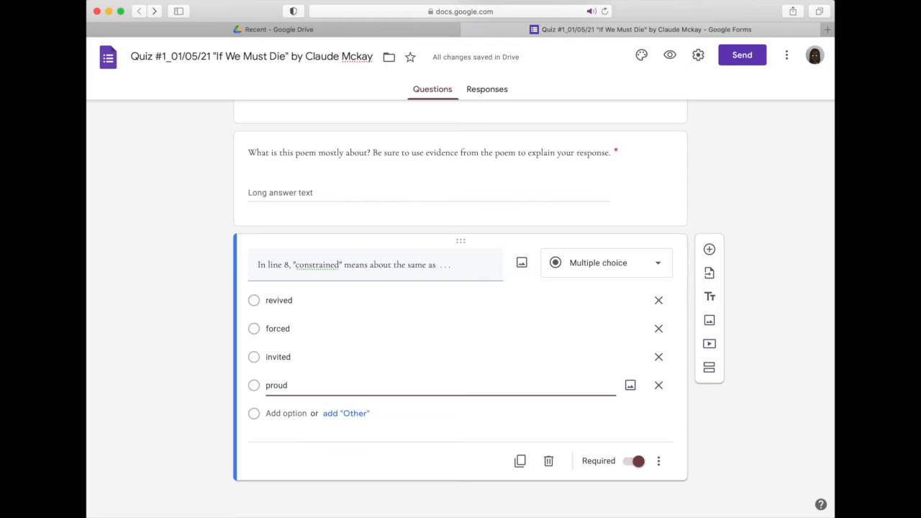
click(520, 460)
scroll(508, 450, down, 5)
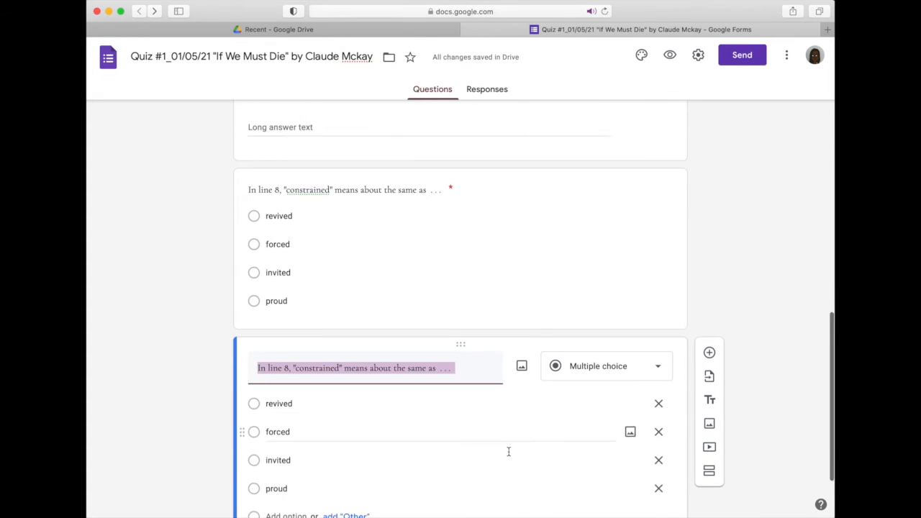
click(587, 269)
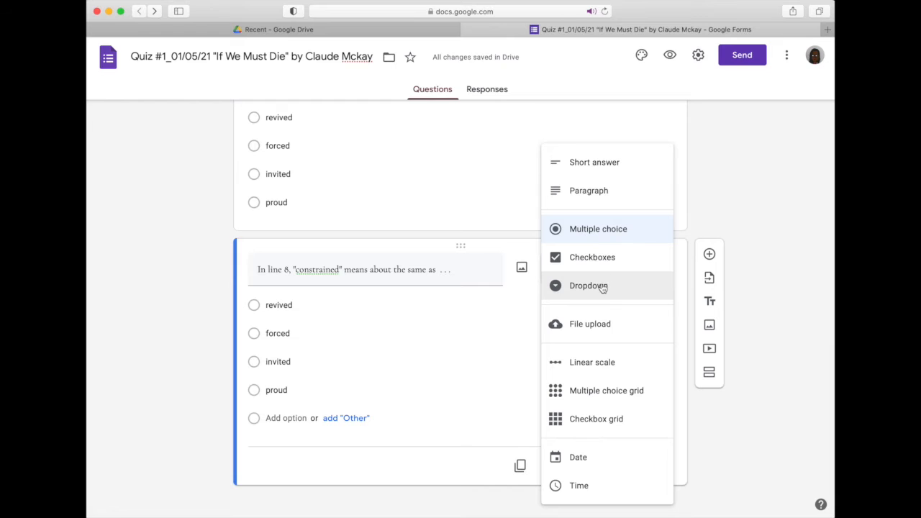
click(603, 286)
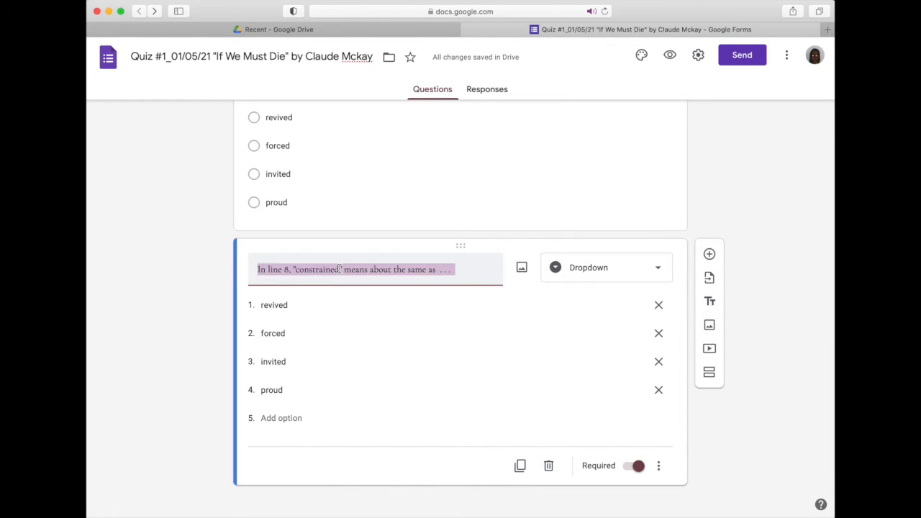
text(In lines 13-14)
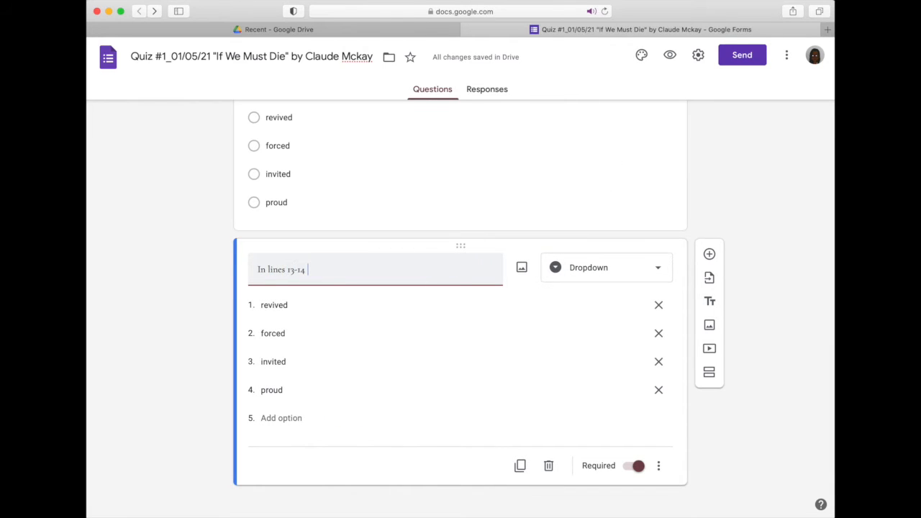
text(, the dictio)
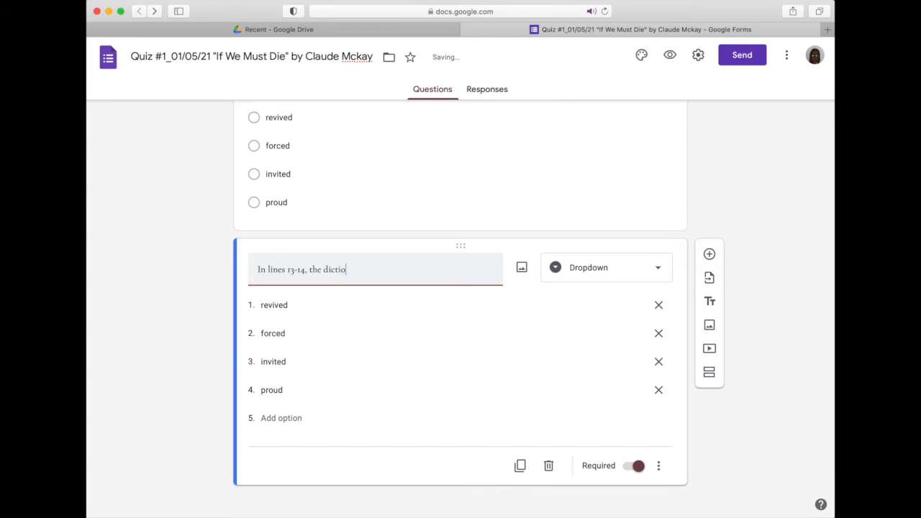
text(n portrays the enemy as which of the following)
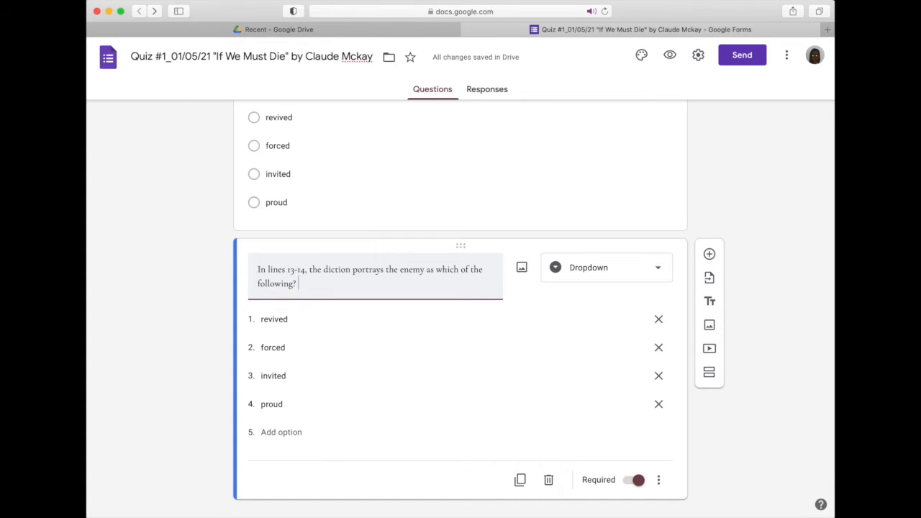
Change the lines 13-14 question to Checkboxes, replace the option revived with brave, and insert honorable and trapped after it.
click(588, 274)
click(592, 236)
click(279, 321)
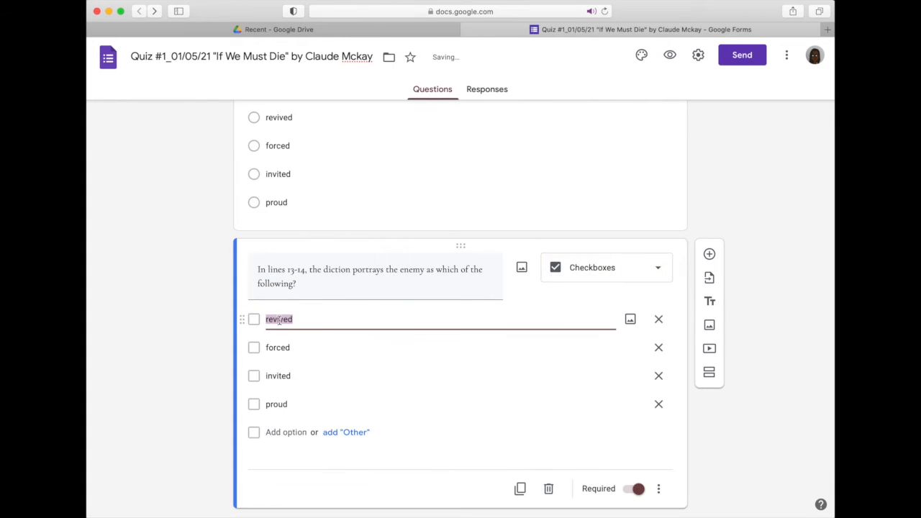
text(brave)
key(Return)
text(honorable)
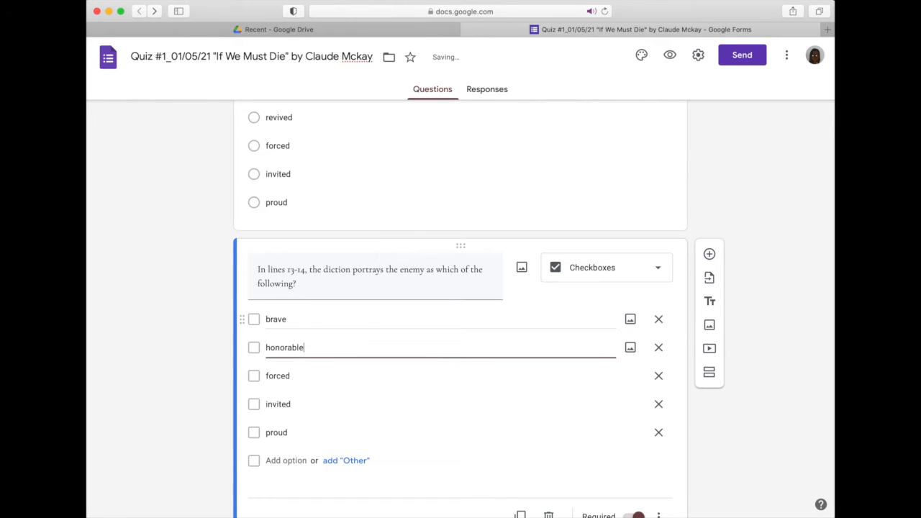
key(Return)
text(trapped)
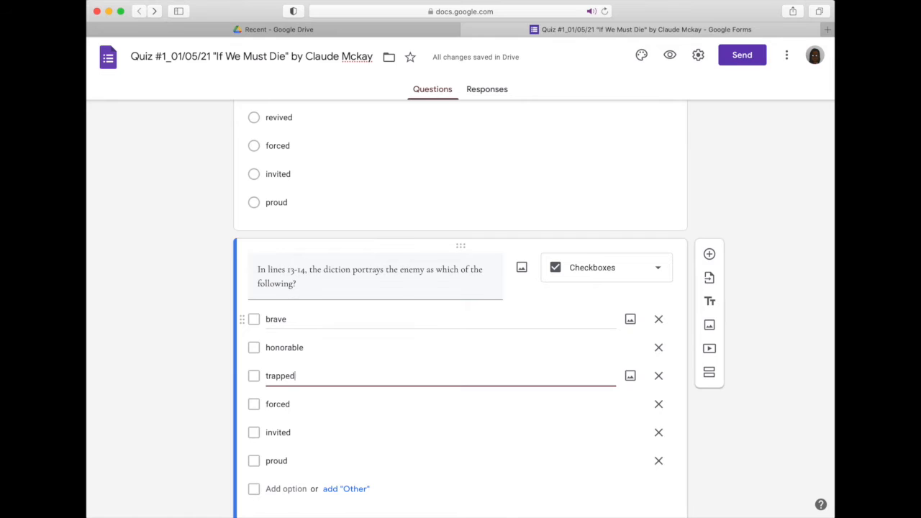
Insert the options weak and none of the above after trapped in the checkbox question.
key(Return)
text(weak)
key(Return)
text(none)
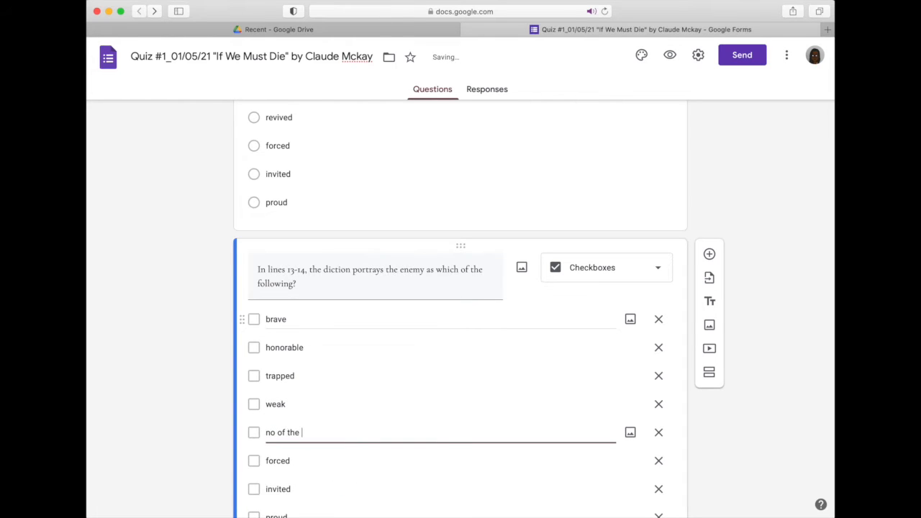
text( of the above)
click(276, 433)
text(ne)
scroll(417, 362, down, 2)
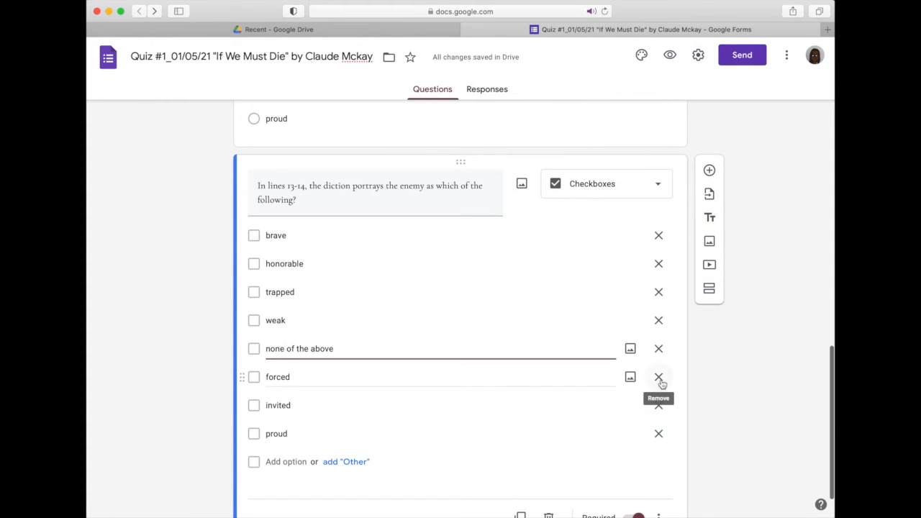
Remove the leftover options forced, invited and proud from the lines 13-14 checkbox question.
click(659, 383)
click(658, 378)
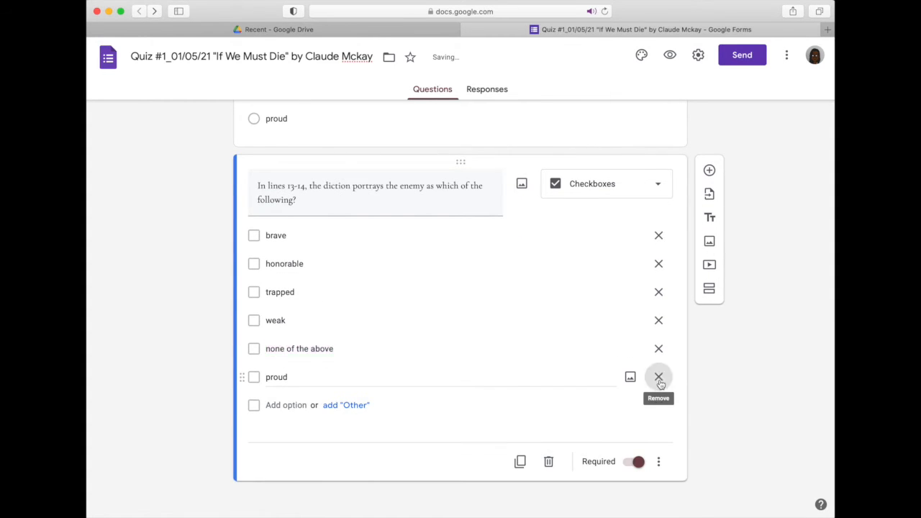
click(658, 378)
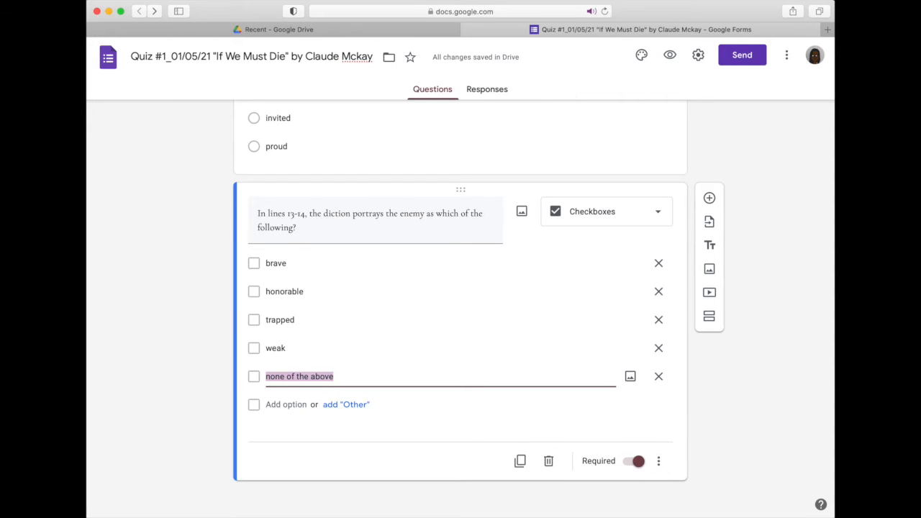
Duplicate the lines 13-14 question as a Dropdown and reword the copy as "The tone of the poem can be described as:".
click(520, 460)
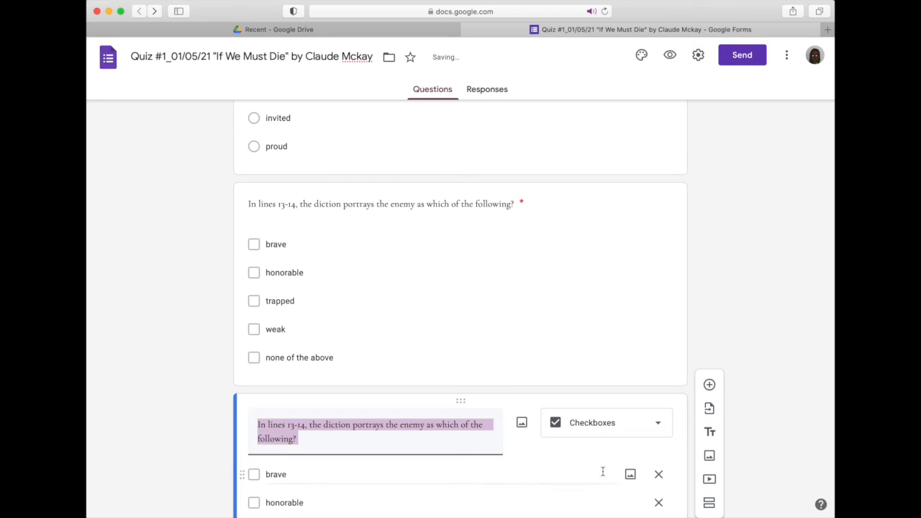
click(588, 432)
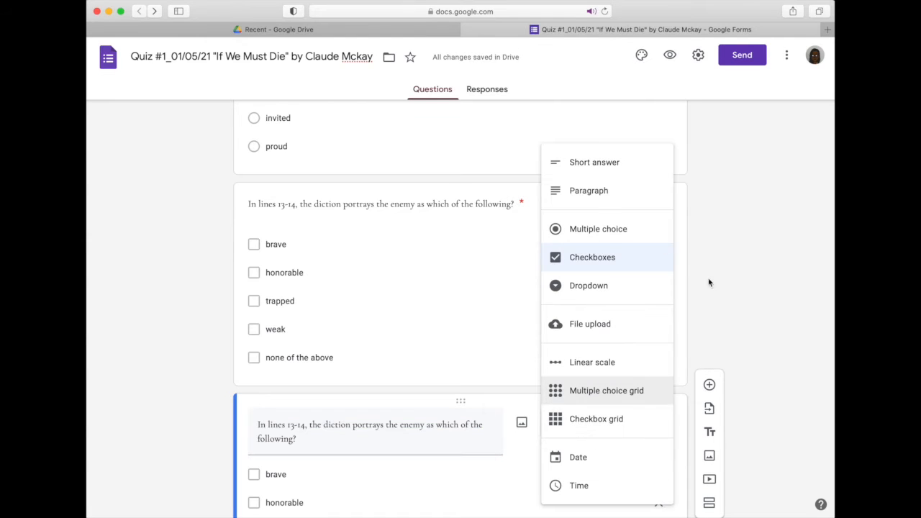
click(609, 284)
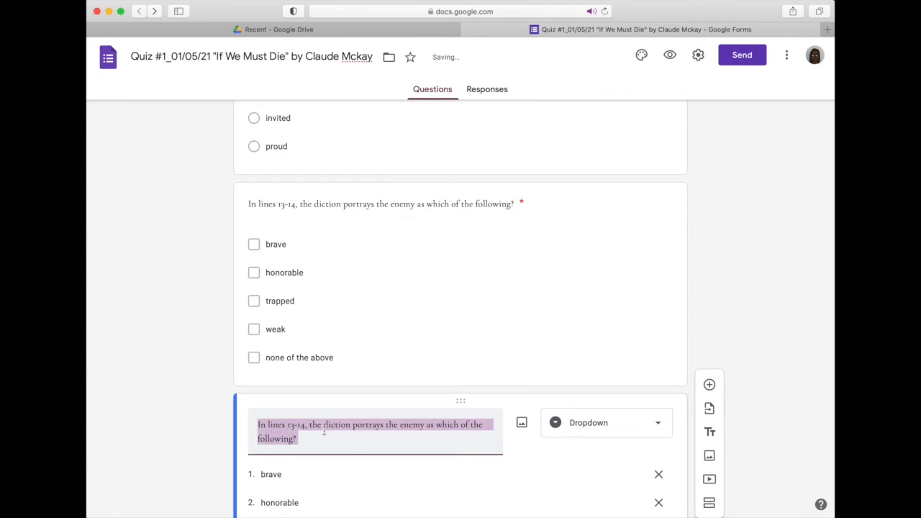
text(The t)
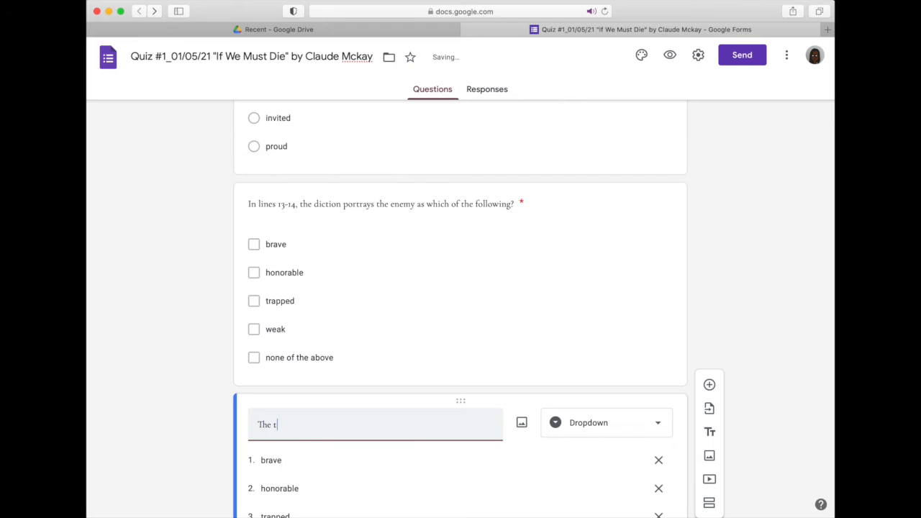
text(one of the poem can be desc)
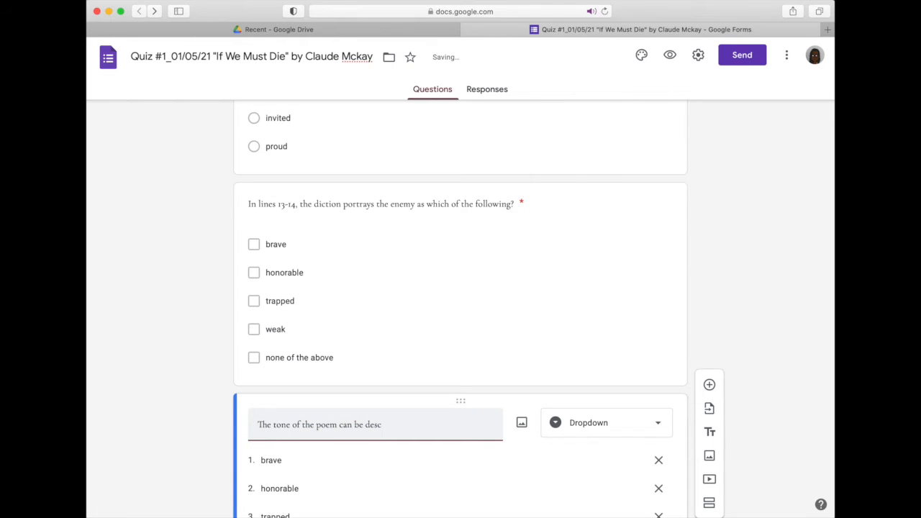
text(ribed as)
key(BackSpace)
text(:)
Replace the tone question's option brave with hopeful, and insert cautious, inspirational and critical after it.
double_click(290, 460)
text(hopeful)
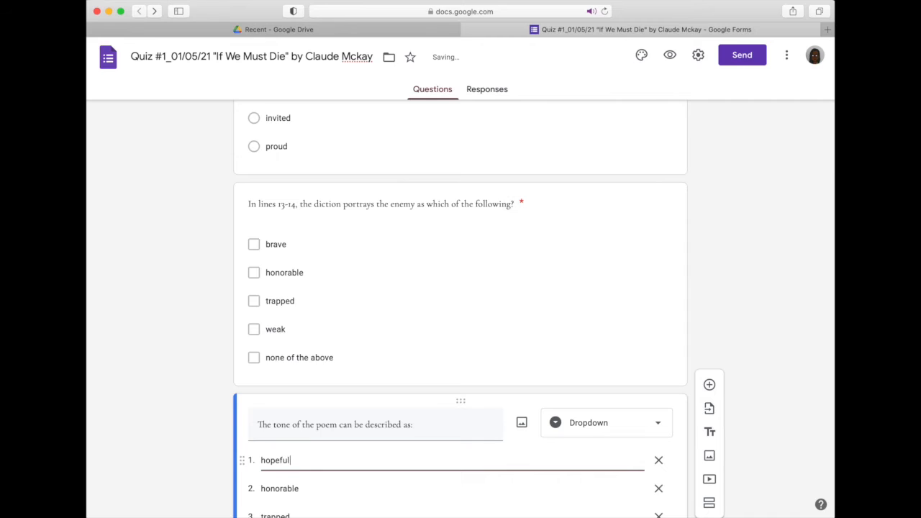
key(Return)
text(cautious)
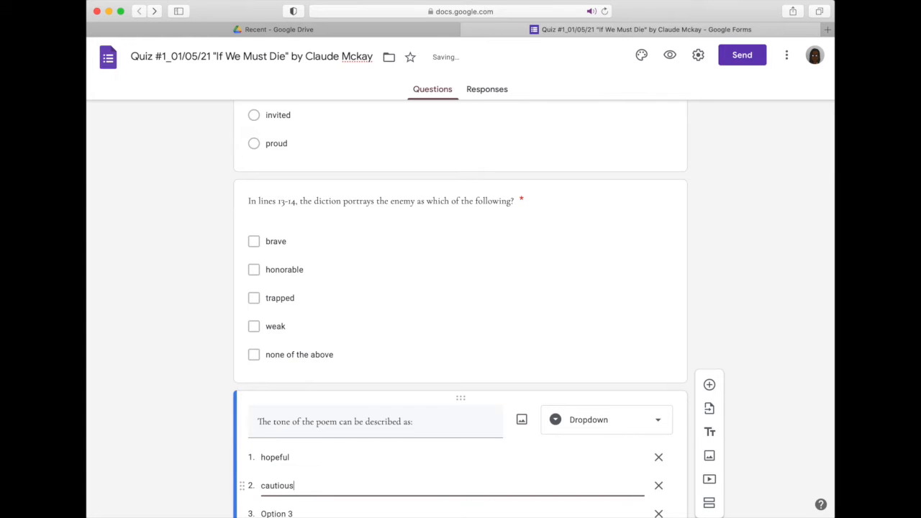
key(Return)
text(ins)
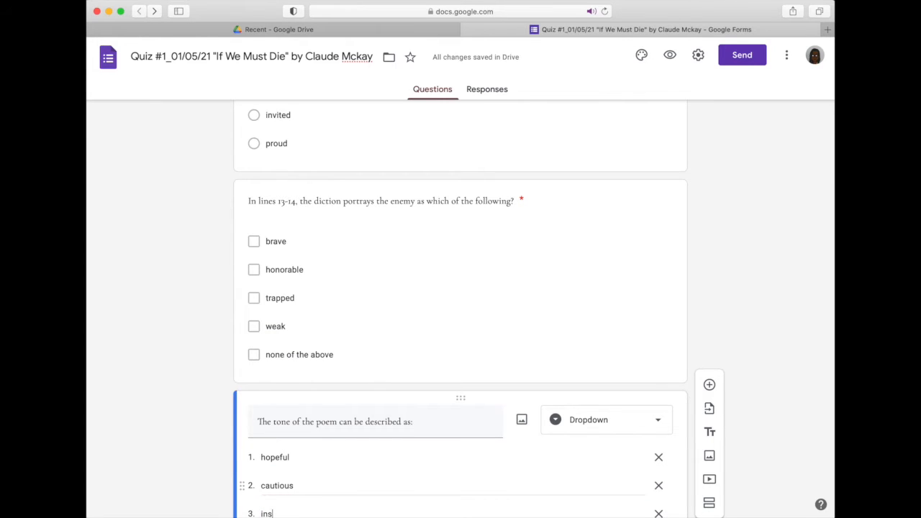
text(pirational)
key(Return)
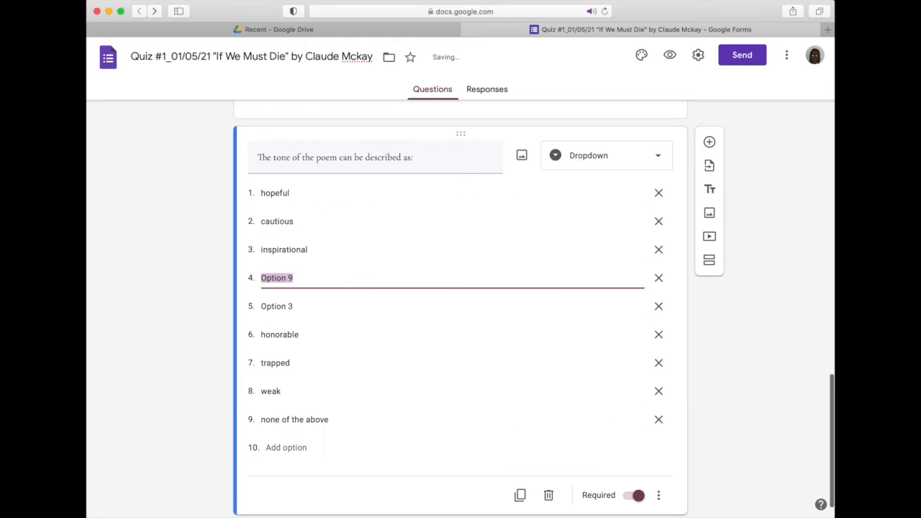
text(critical)
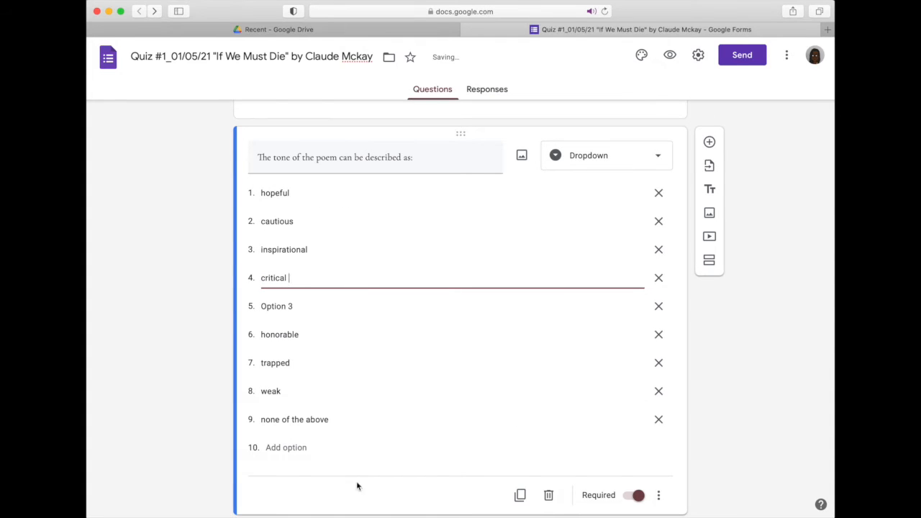
Remove all the options after critical from the tone question.
click(658, 306)
click(658, 334)
click(658, 327)
click(659, 385)
click(659, 387)
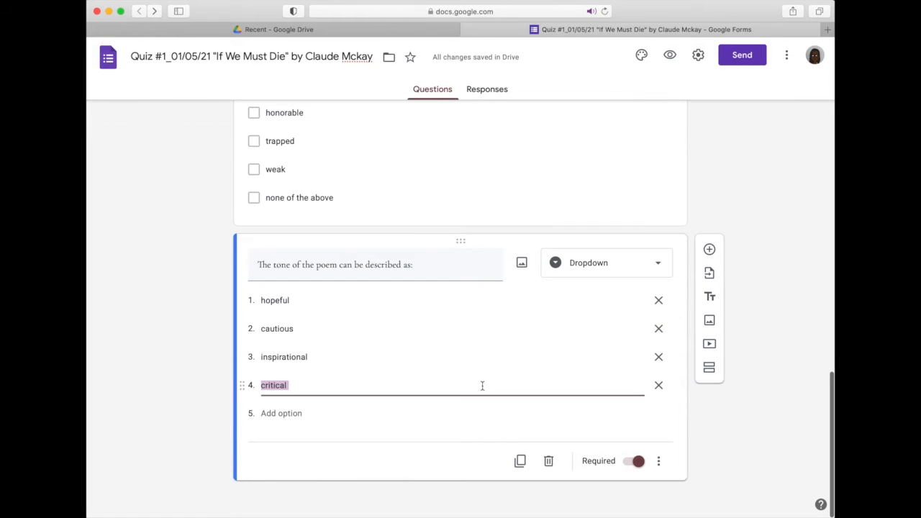
Duplicate the tone question, reword the copy as "How would you rate your understanding of the poem?" and change it to Linear scale.
click(520, 460)
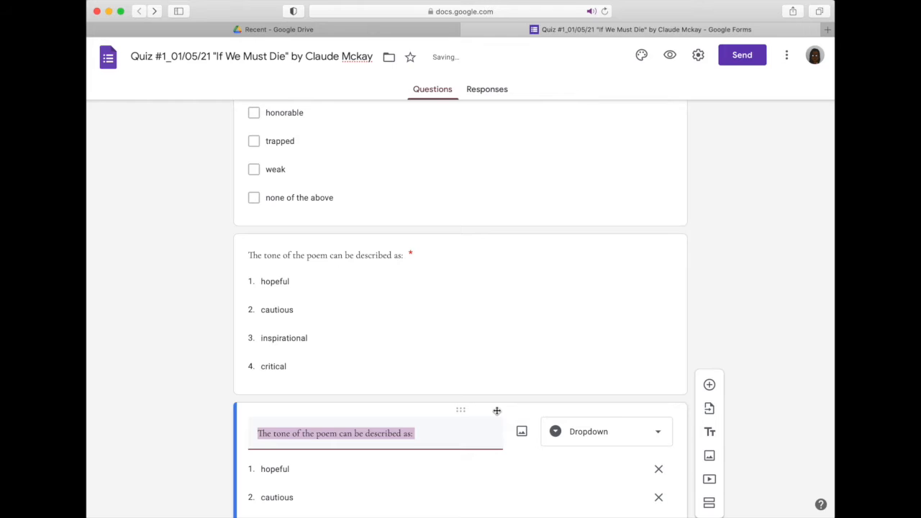
text(How w)
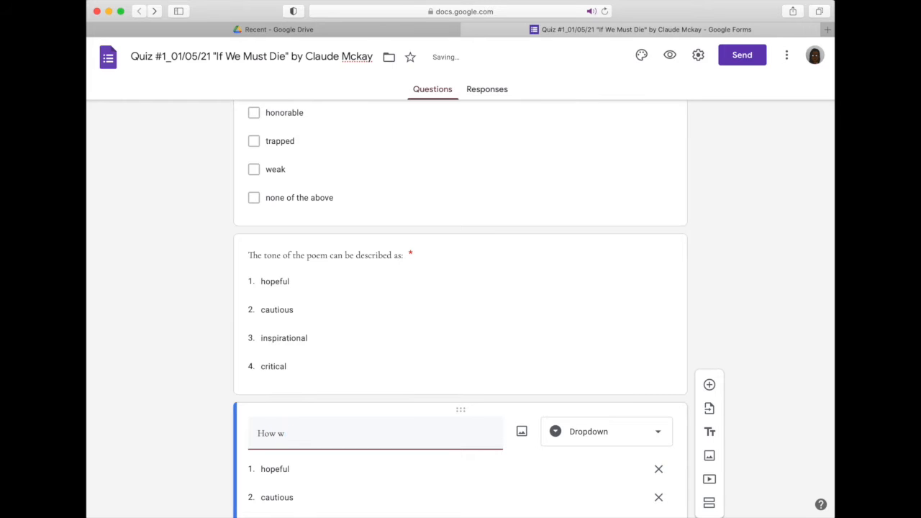
text(illd you rate your unde)
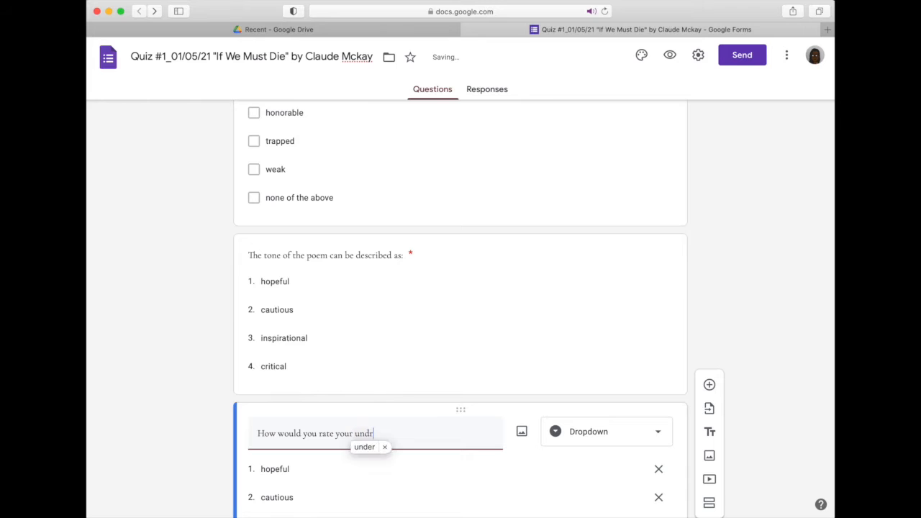
text(rstanding of the poem?)
click(637, 436)
click(617, 368)
Label scale value 1 "I did not understand the poem" and value 5 "I understood the poem very well".
click(309, 386)
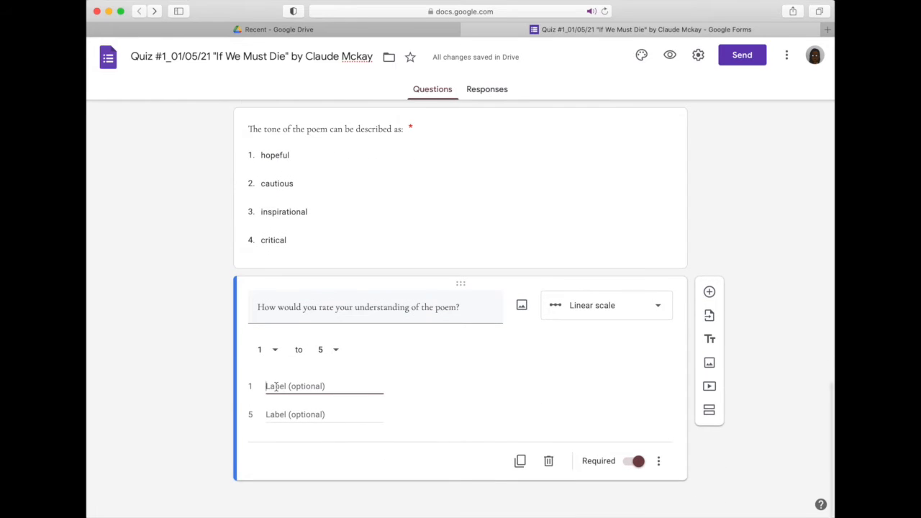
text(i did not understand the poem)
click(284, 420)
text(I )
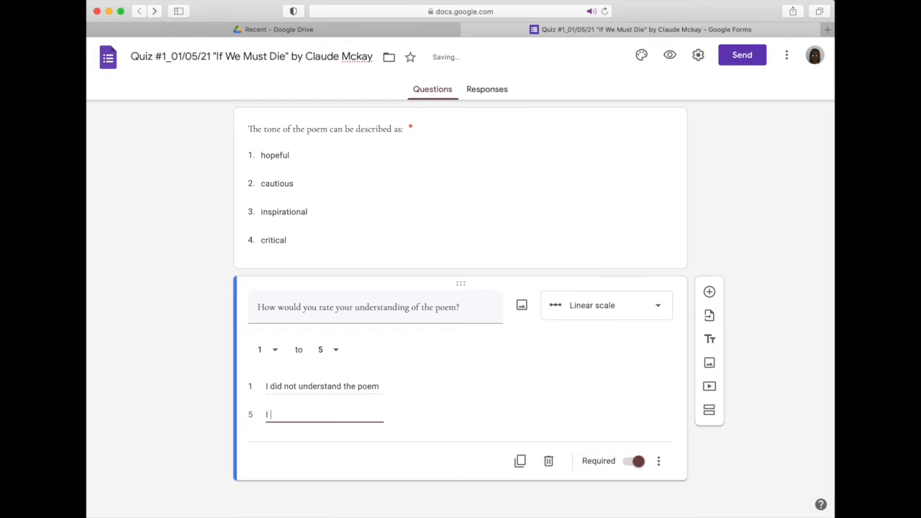
text(understood the)
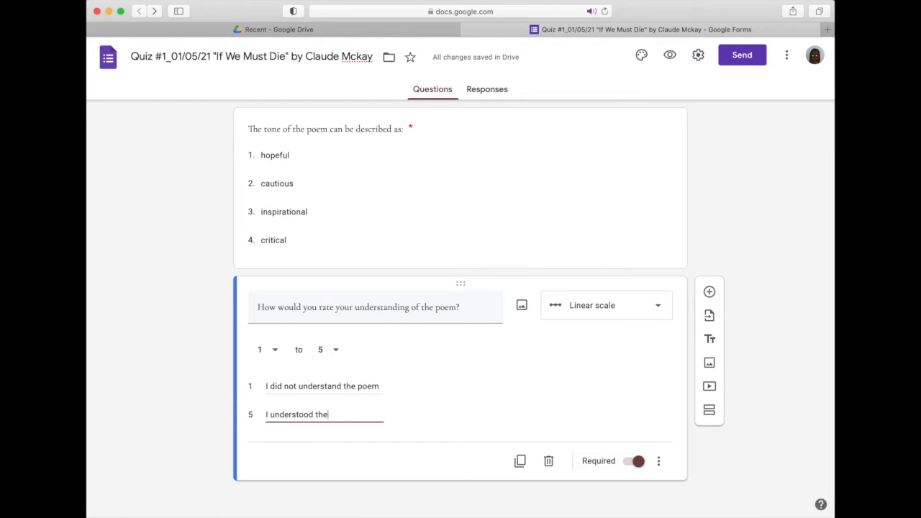
text( poem very well)
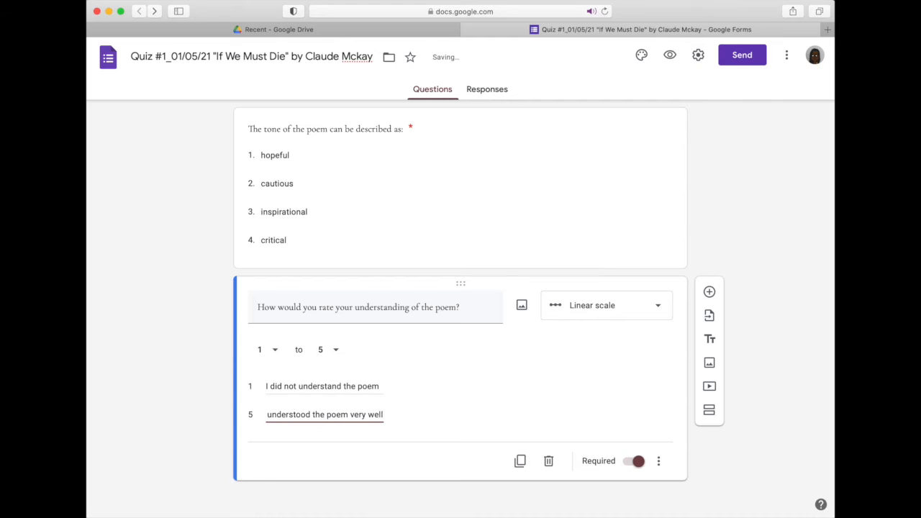
scroll(601, 410, up, 2)
click(630, 369)
click(469, 419)
scroll(472, 423, down, 2)
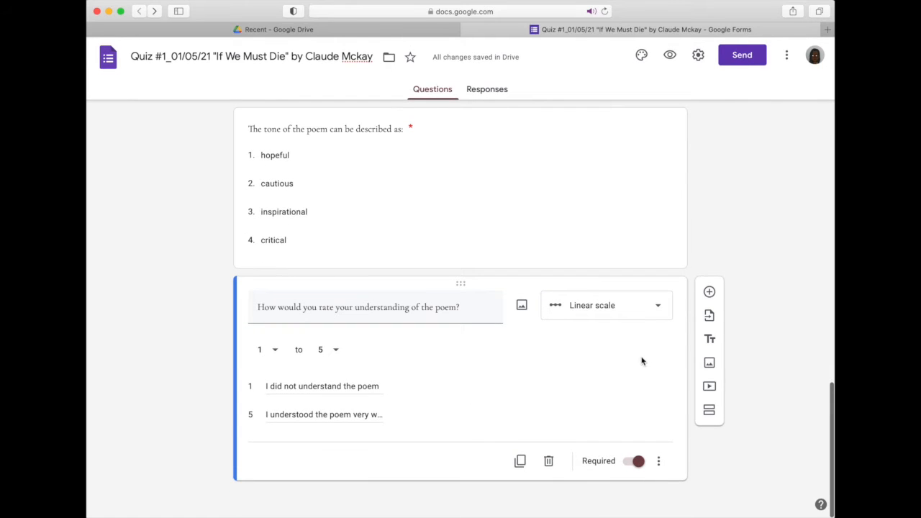
Duplicate the rating question as a File upload worded "Upload the a picture of the notes that you took while close reading the poem.".
click(519, 461)
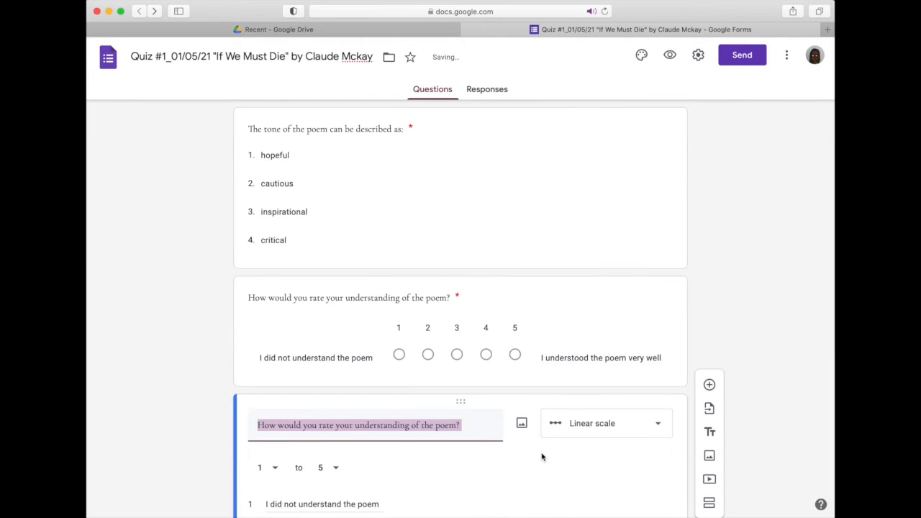
text(Upload the a picture of the note)
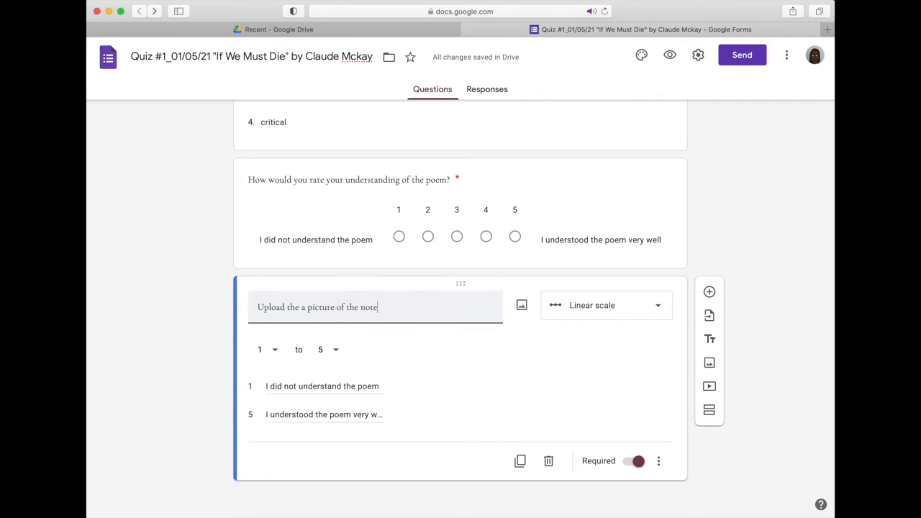
text(s that you too)
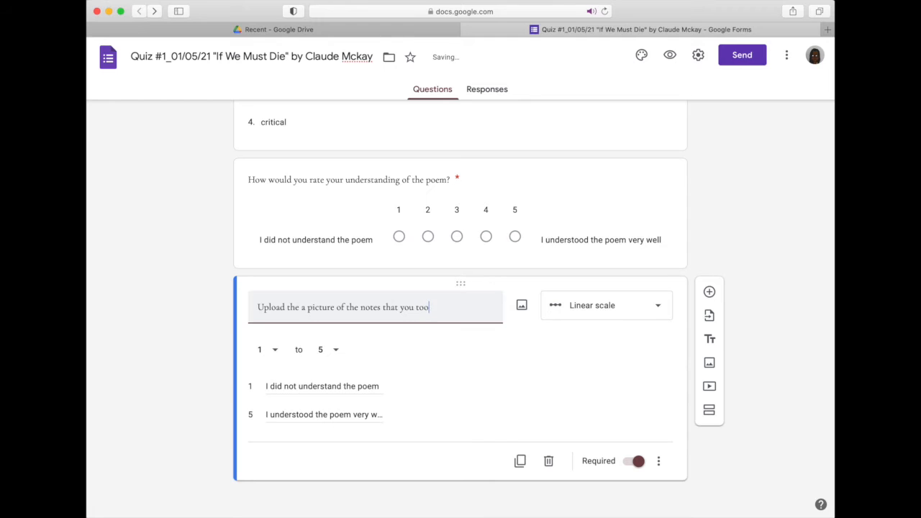
text(k while )
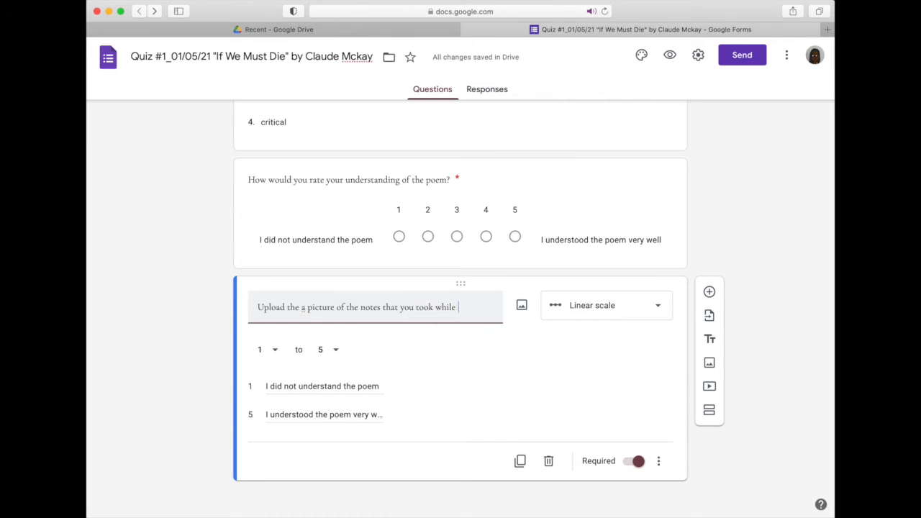
text(close reading the poem.)
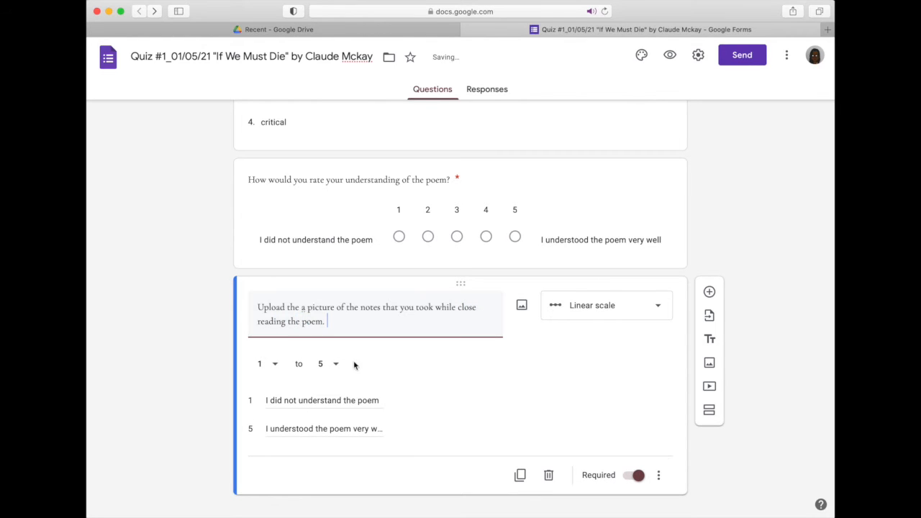
click(607, 305)
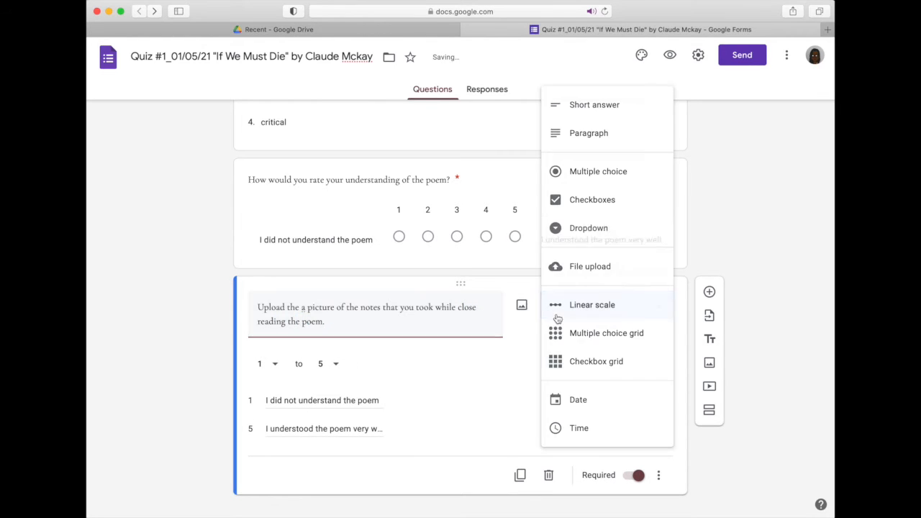
click(580, 272)
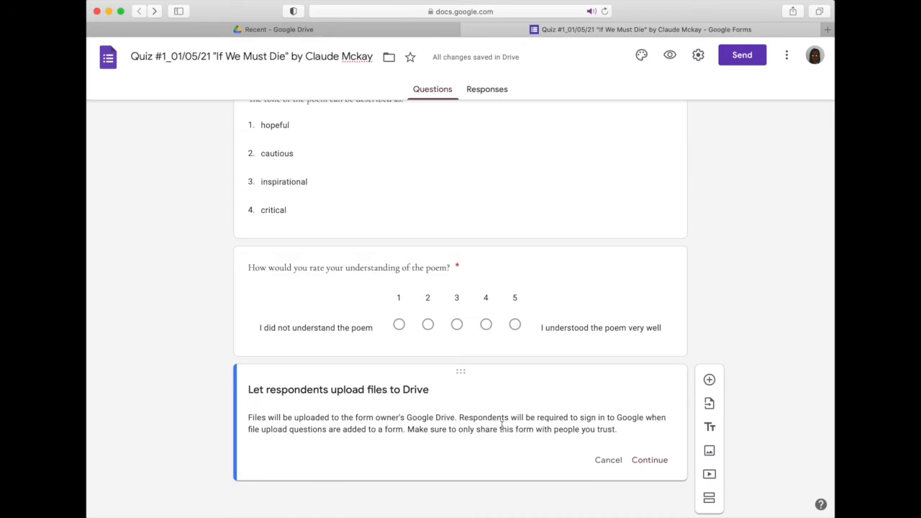
click(651, 458)
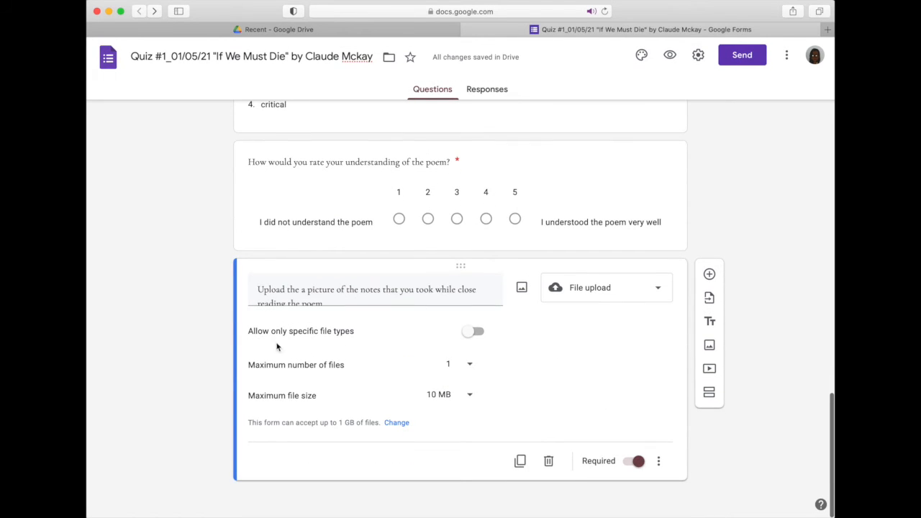
Restrict the file upload question to the specific file types Document, PDF, Drawing and Image.
click(474, 331)
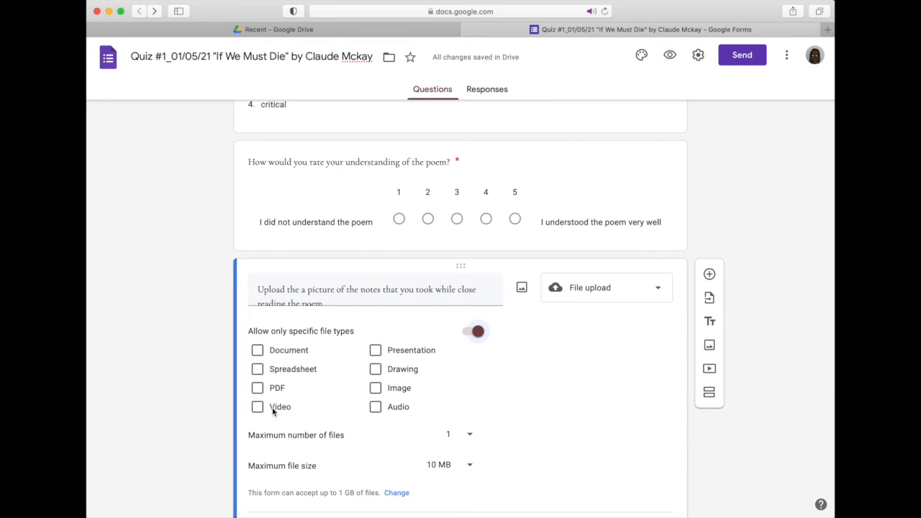
click(375, 387)
click(287, 350)
click(373, 369)
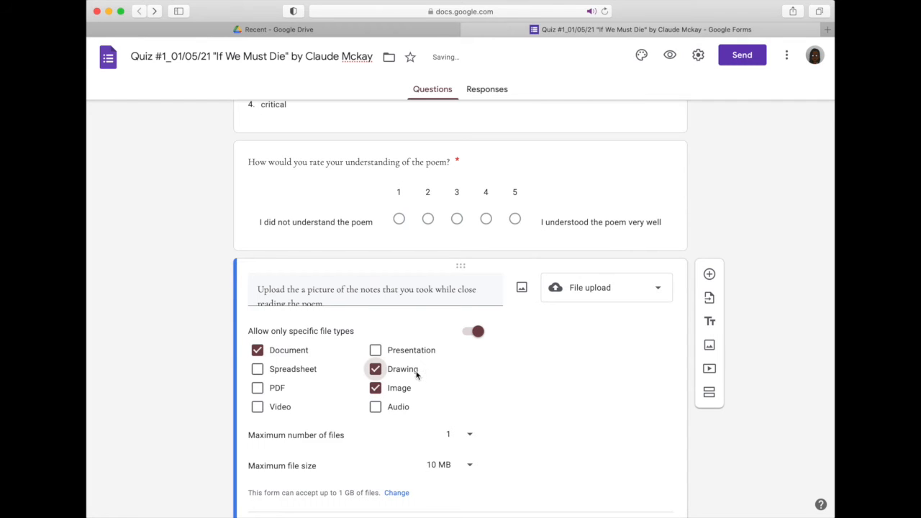
click(257, 388)
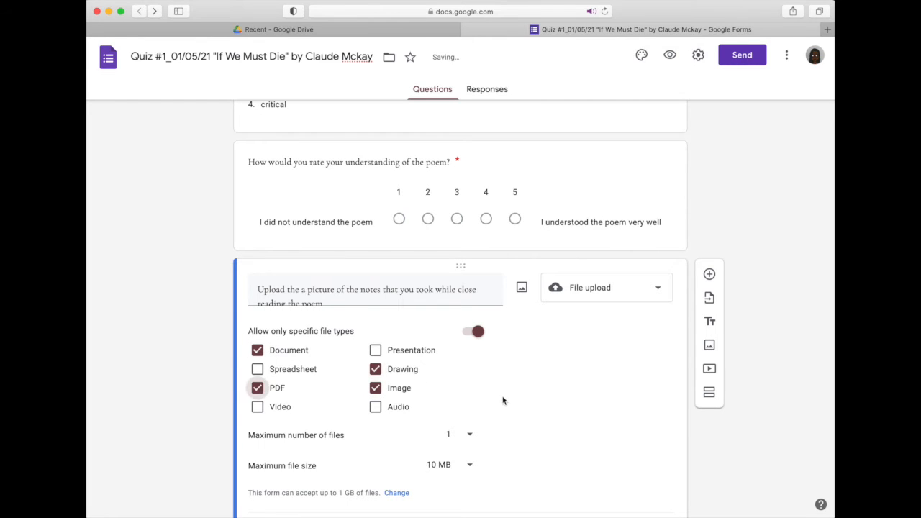
scroll(504, 401, down, 2)
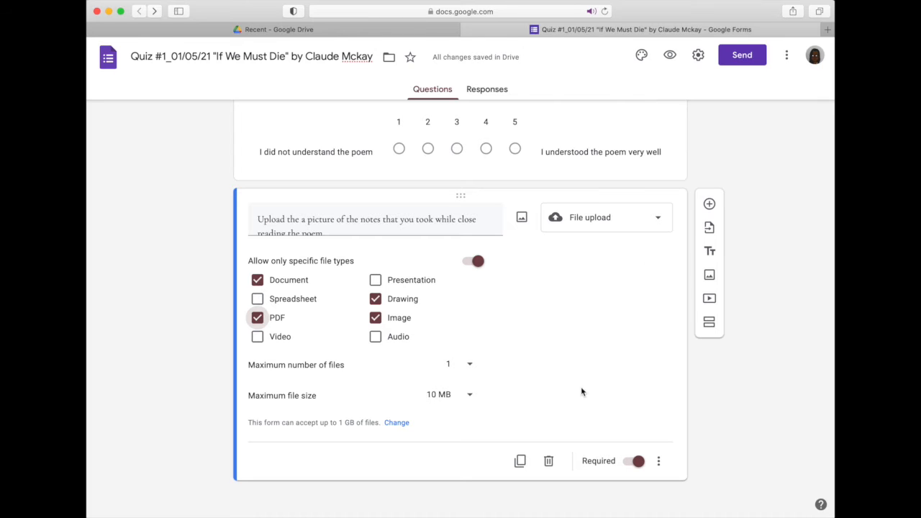
click(645, 220)
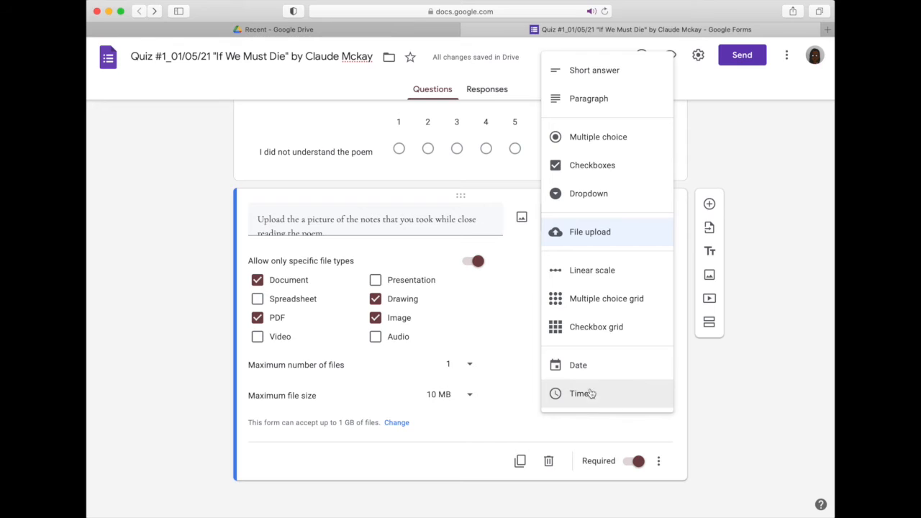
click(528, 282)
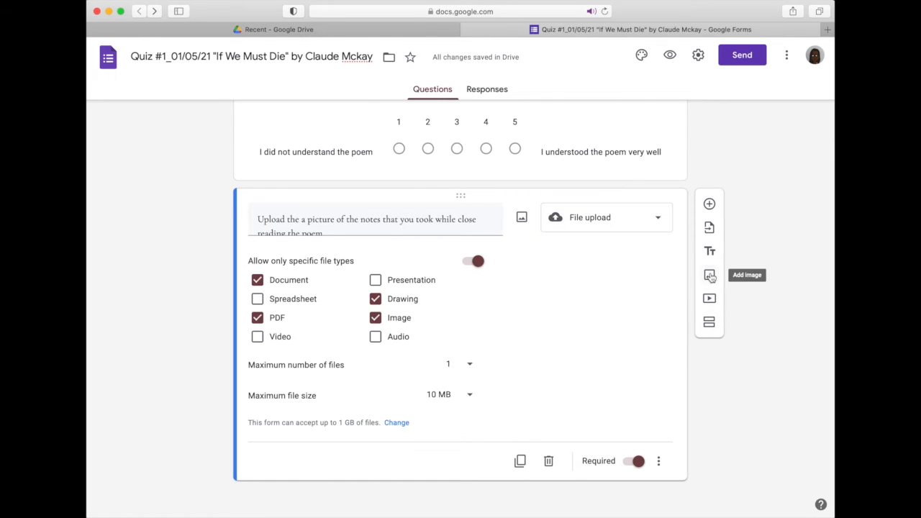
Search YouTube for "a street of dreams part 6: the bloody summer of 1919" and insert the video "A Street of Dreams Part 1" below the upload question.
click(710, 341)
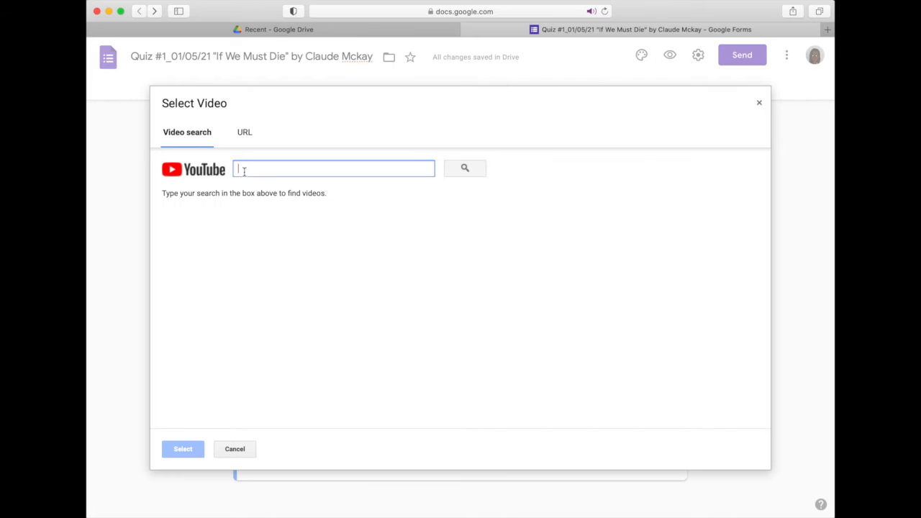
text(a street)
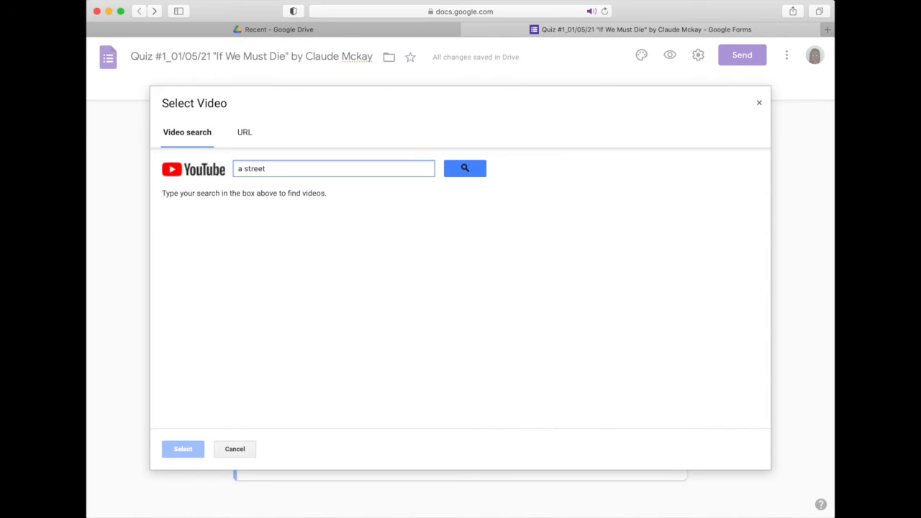
text( of dreams part 6: the bloody summer )
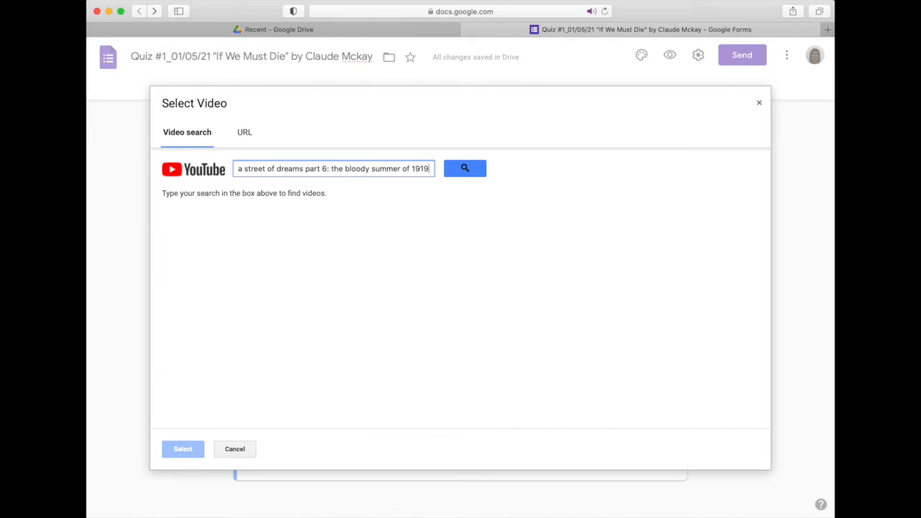
text(of 1919)
click(469, 172)
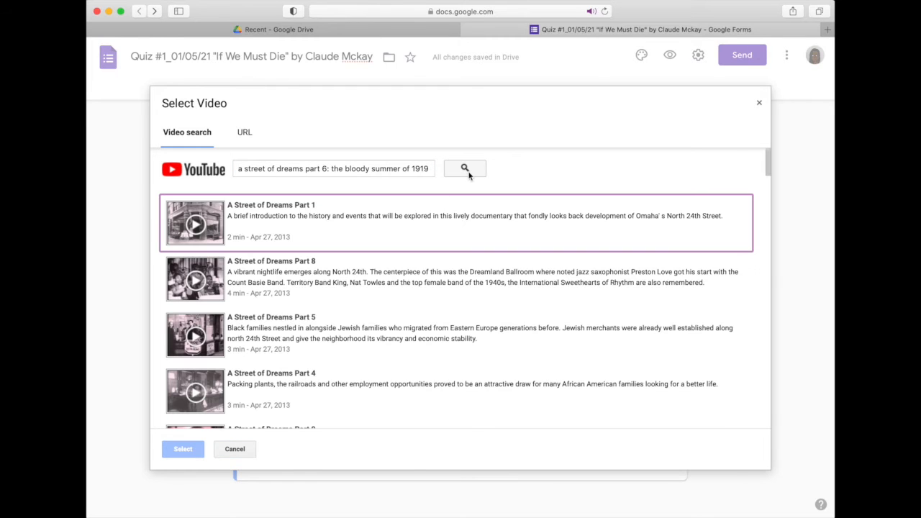
click(300, 237)
click(182, 449)
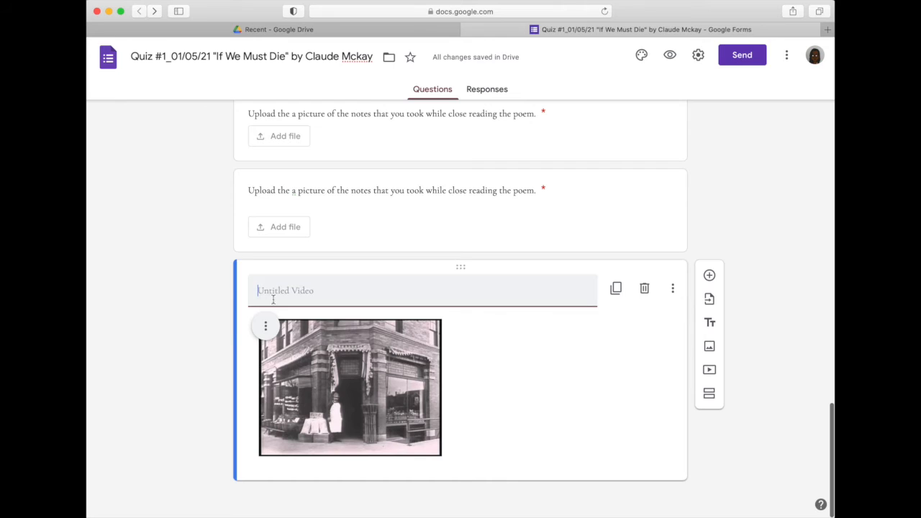
Title the inserted video "BONUS: A Street of Dreams Part 6: The Bloody Summer of 1919".
text(A)
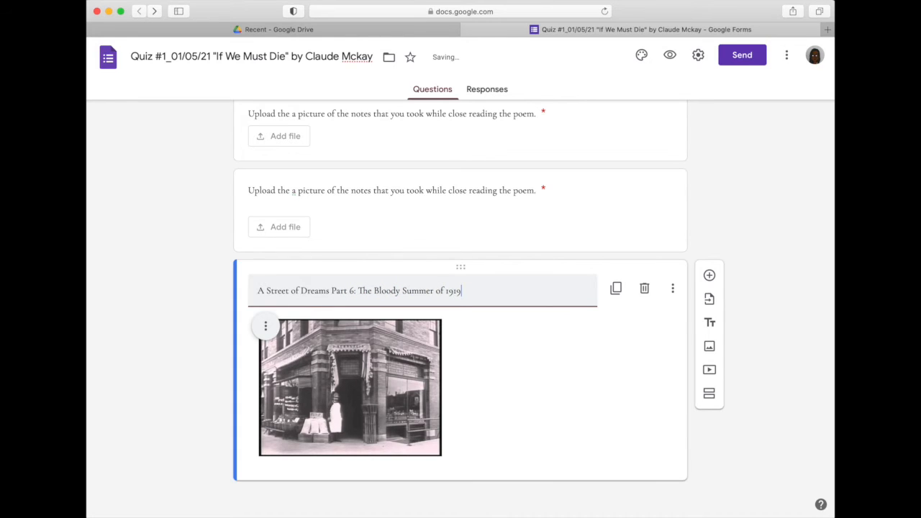
scroll(543, 361, down, 1)
click(259, 290)
text(BONUS:)
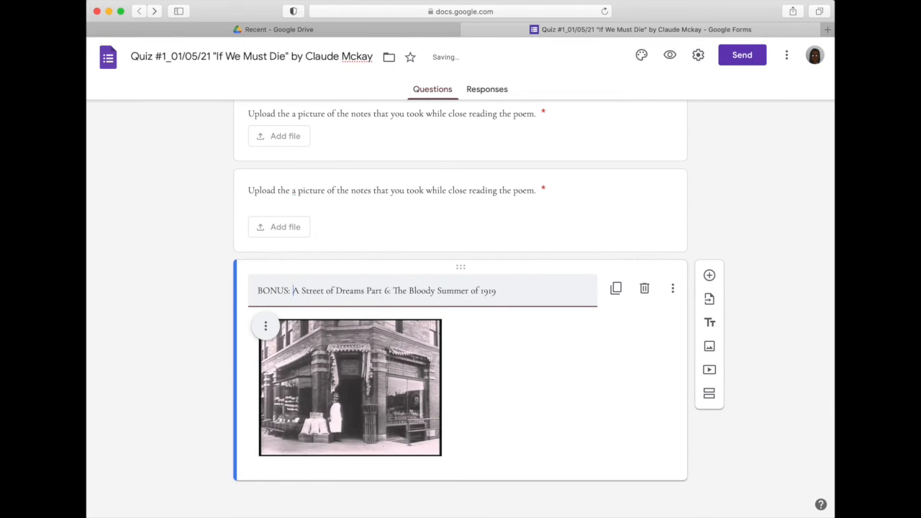
Add a question below the video worded "How does McKay's poem resonate with the experience of Black Americans during this time?".
click(709, 275)
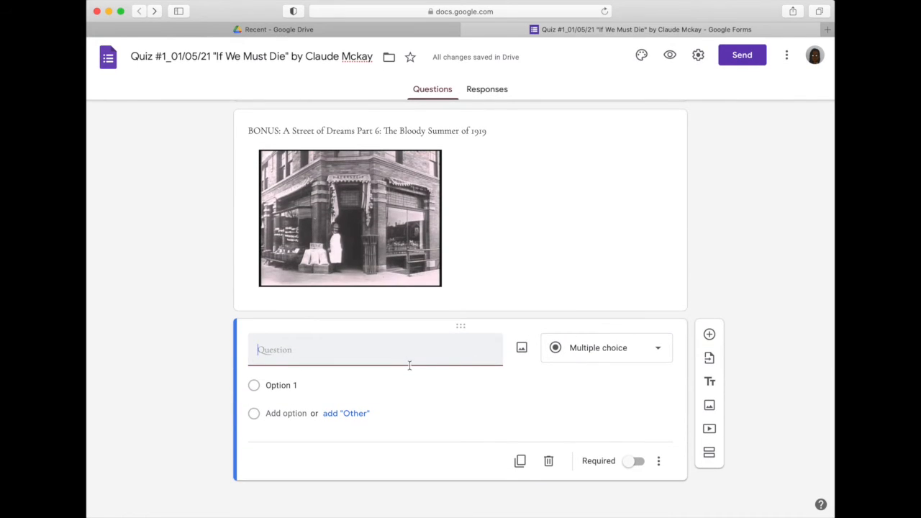
text(T)
key(BackSpace)
text(How does )
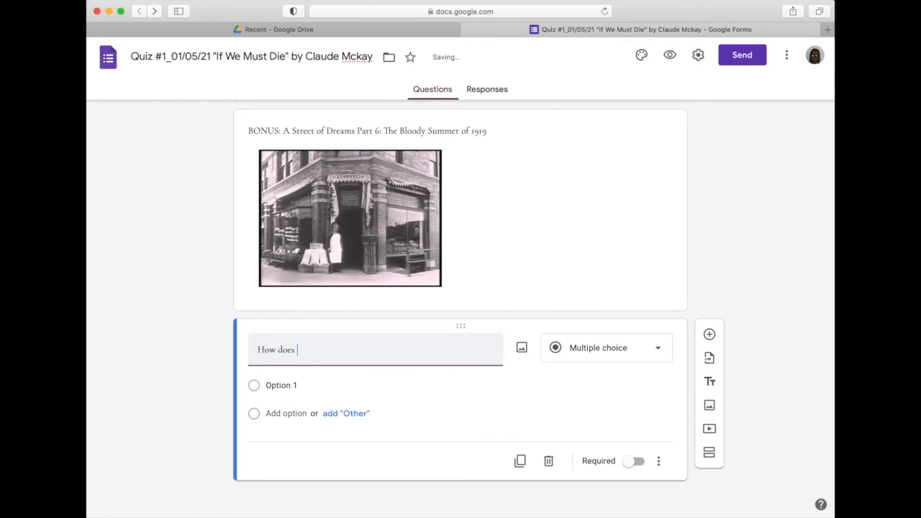
text(McKay's poem resonate with the expe)
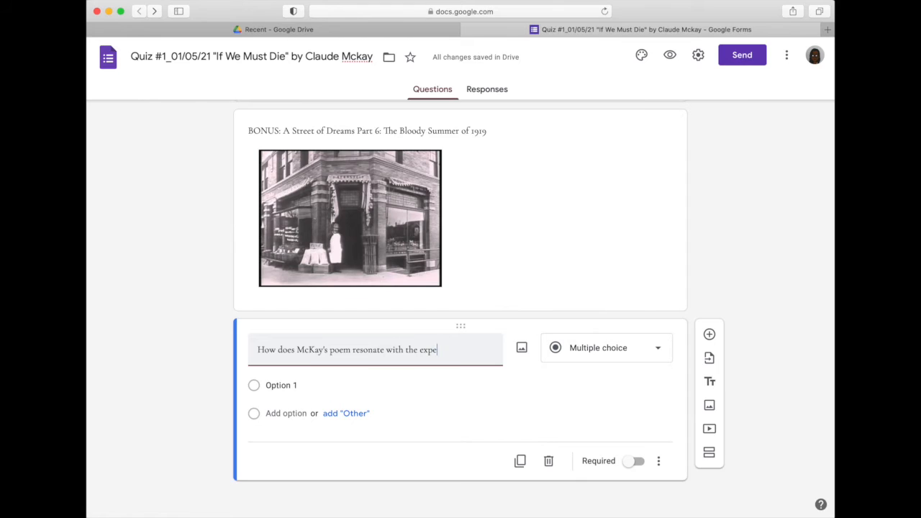
text(rience of black A)
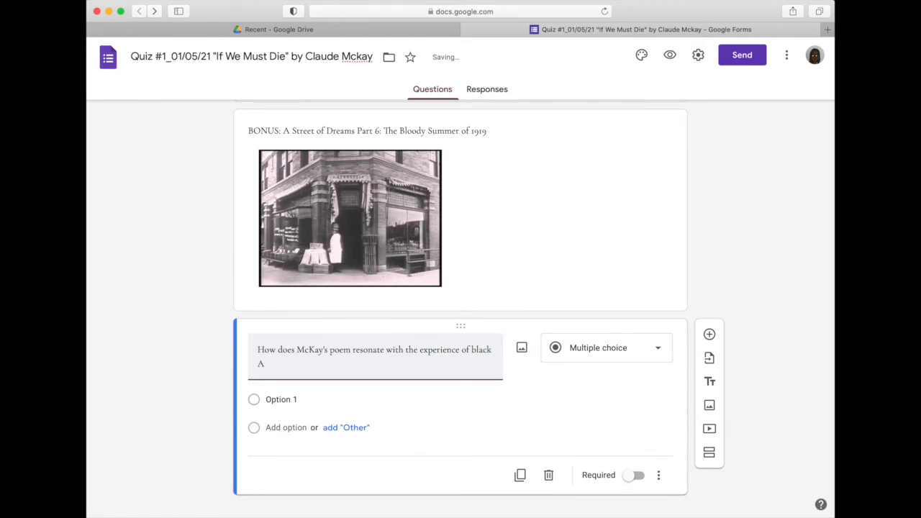
key(BackSpace)
key(BackSpace)
key(BackSpace)
key(BackSpace)
key(BackSpace)
key(BackSpace)
key(BackSpace)
text(Blac)
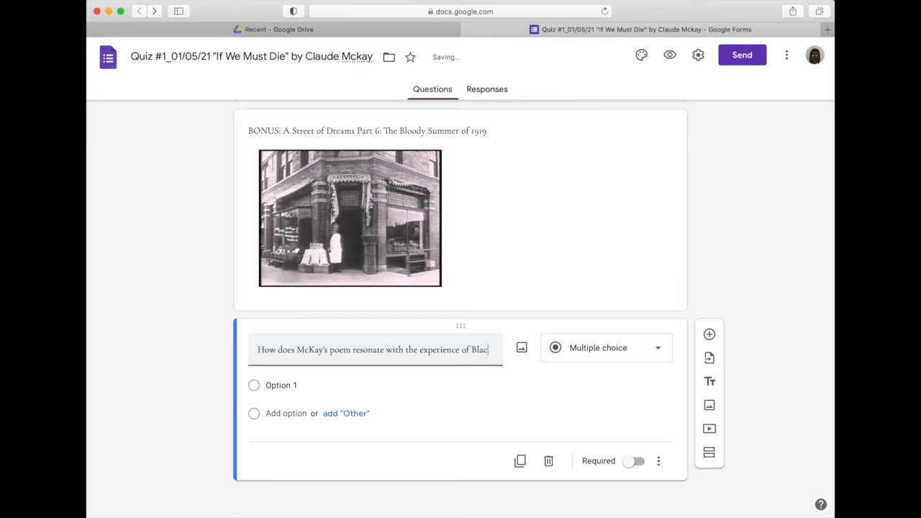
text(k Americans during this time? )
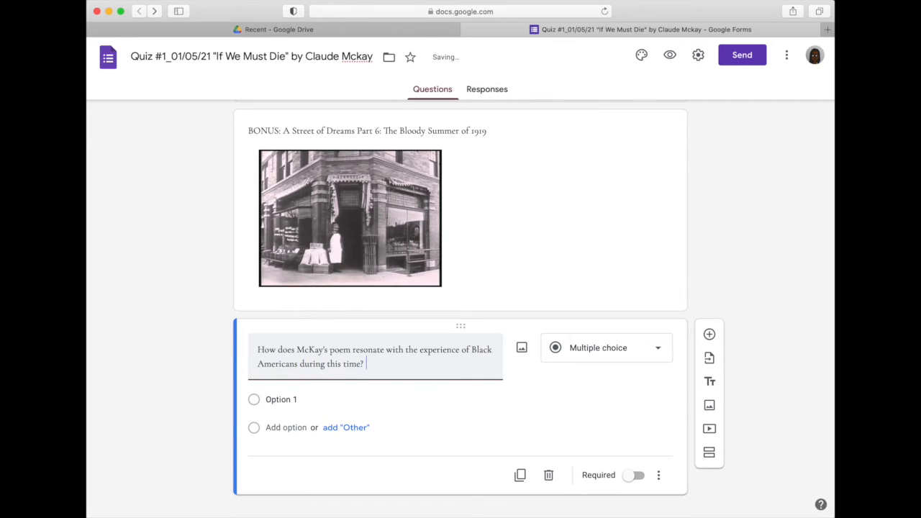
Append "Use evidence from the poem and video to receive full credit." to the bonus question and have it as a Paragraph question.
text(Use evidence)
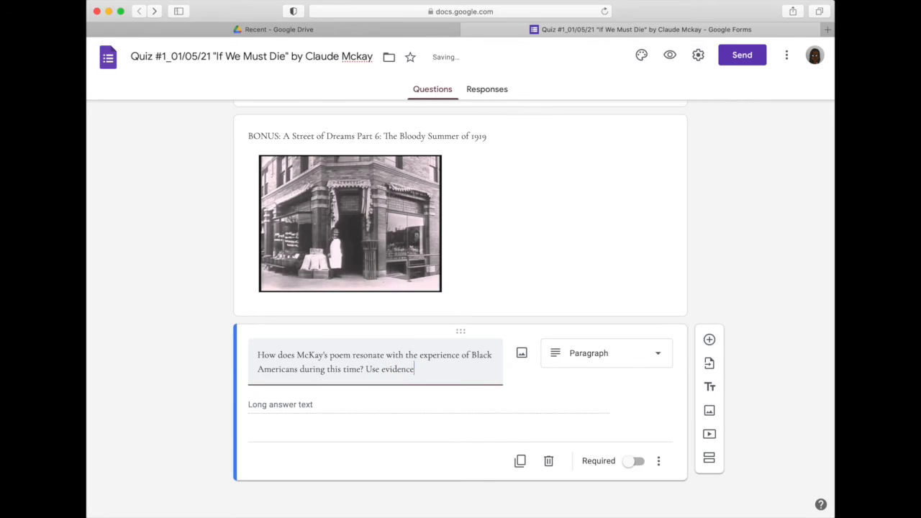
text( from the poem and video to receive full credit.)
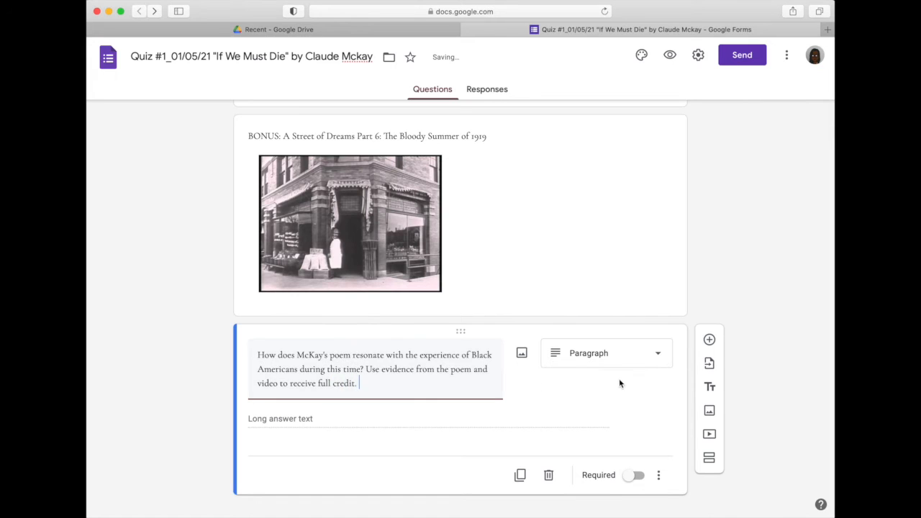
click(658, 476)
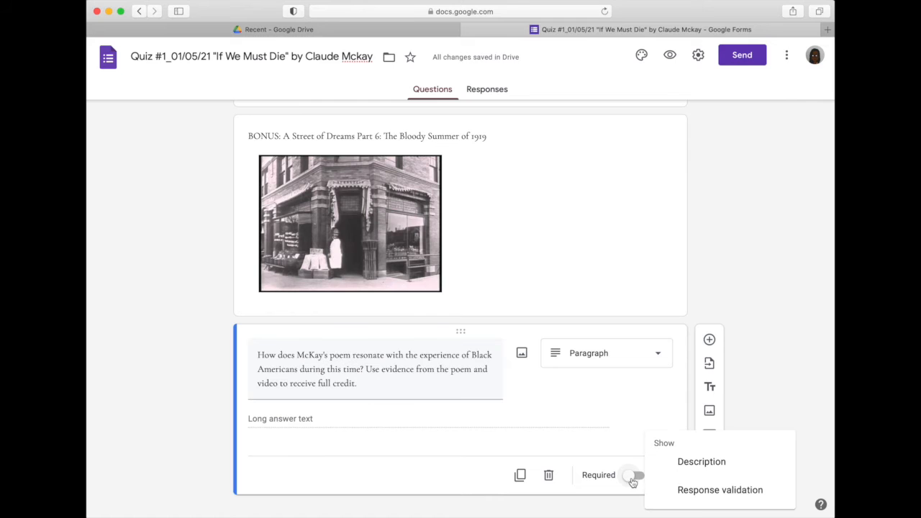
click(768, 384)
Center-align the bonus video within its block.
scroll(631, 363, up, 2)
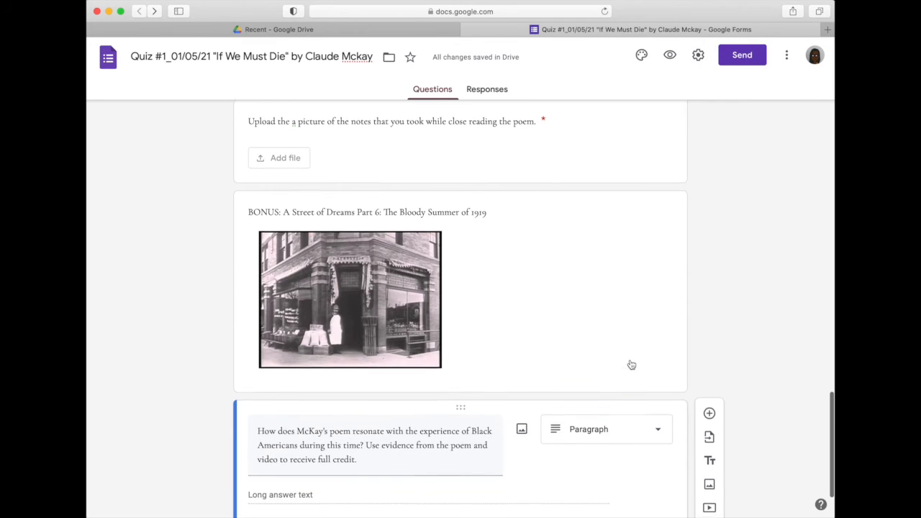
click(454, 287)
click(266, 256)
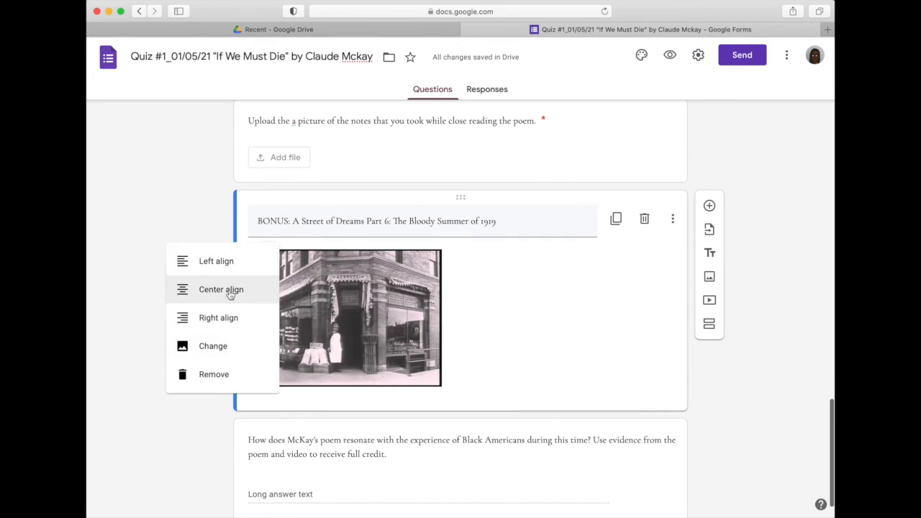
click(230, 291)
scroll(459, 313, down, 1)
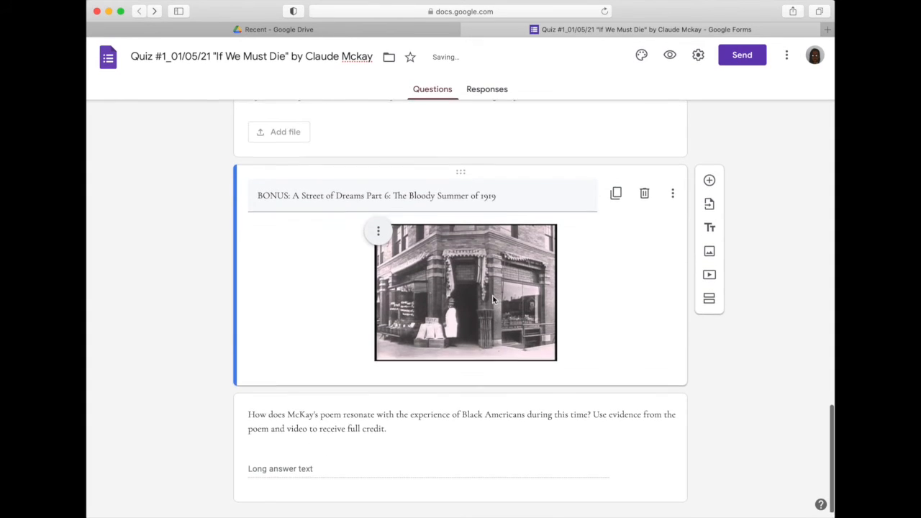
In the general form settings, allow respondents to edit after submit and leave the limit to 1 response off.
scroll(493, 301, up, 10)
scroll(493, 300, up, 15)
scroll(493, 301, up, 3)
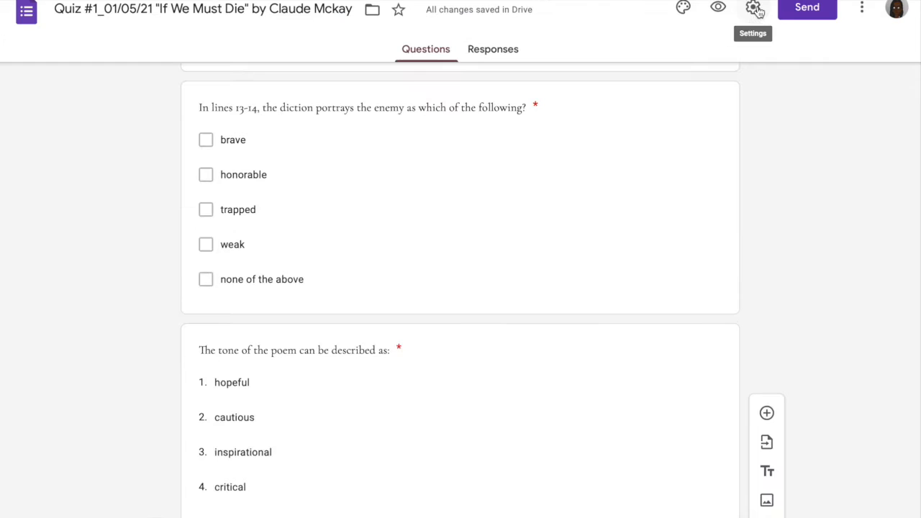
click(696, 56)
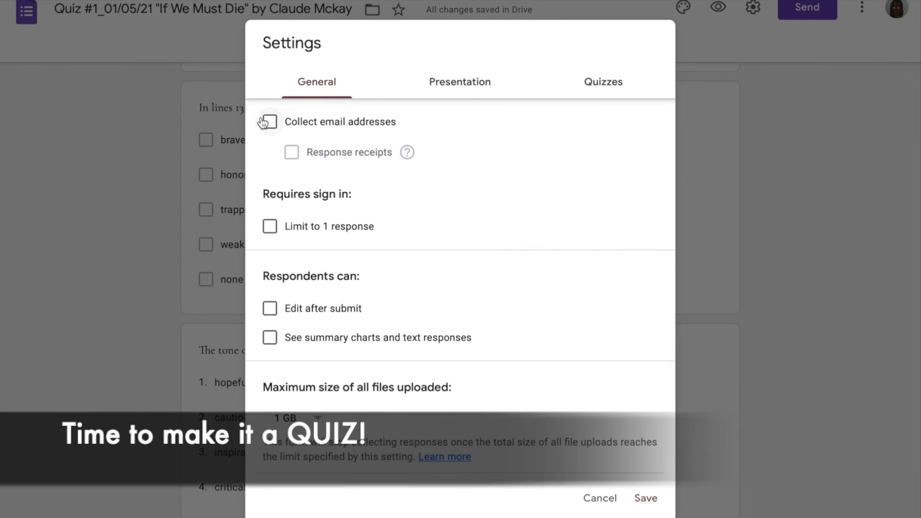
click(269, 226)
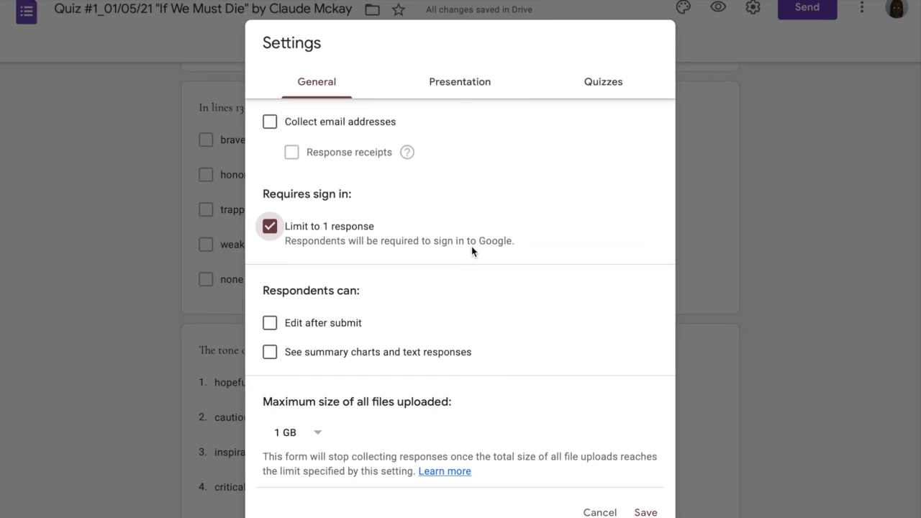
click(269, 228)
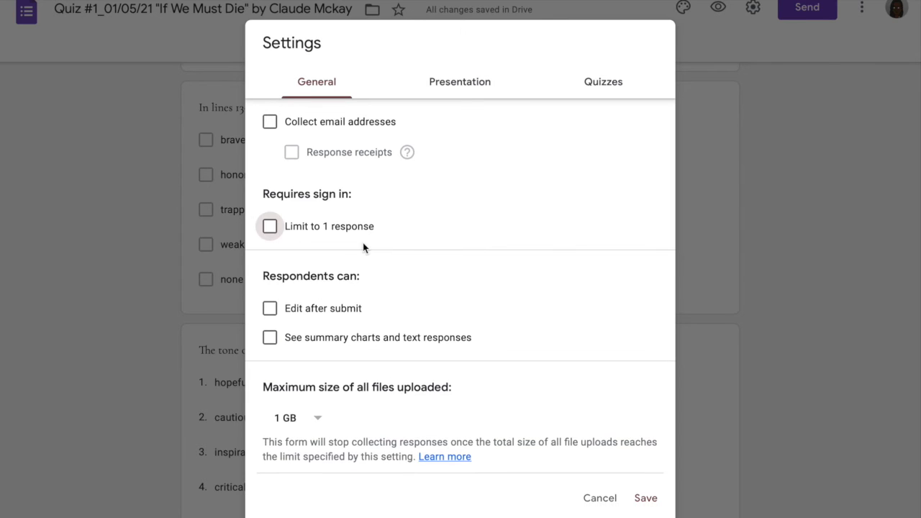
click(273, 309)
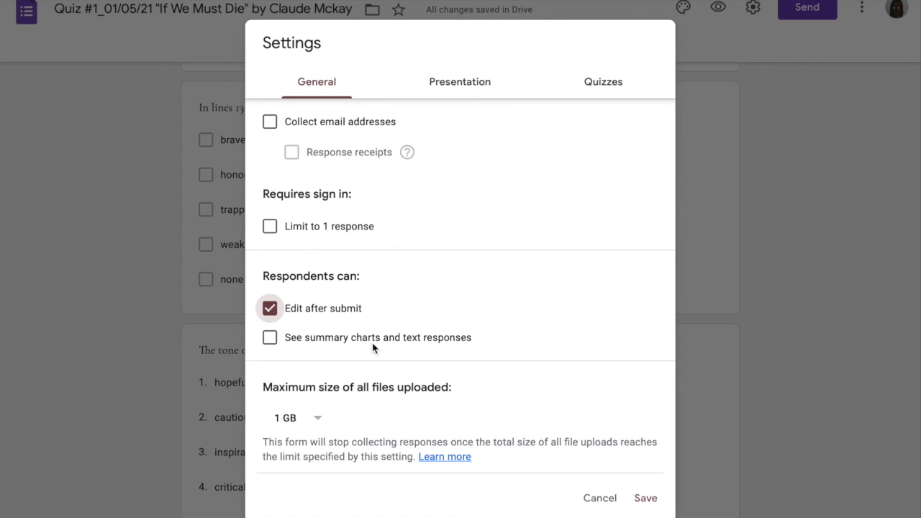
In the presentation settings, show the progress bar and turn off the link to submit another response.
click(454, 94)
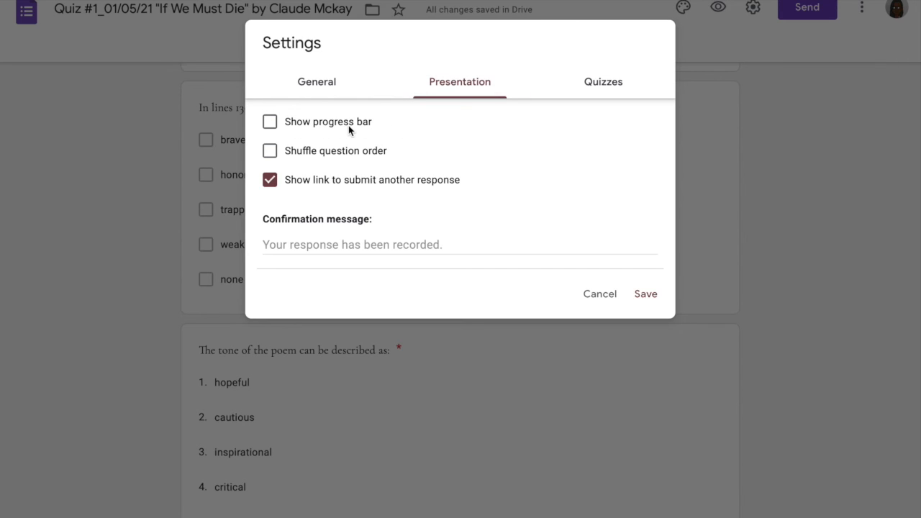
click(270, 123)
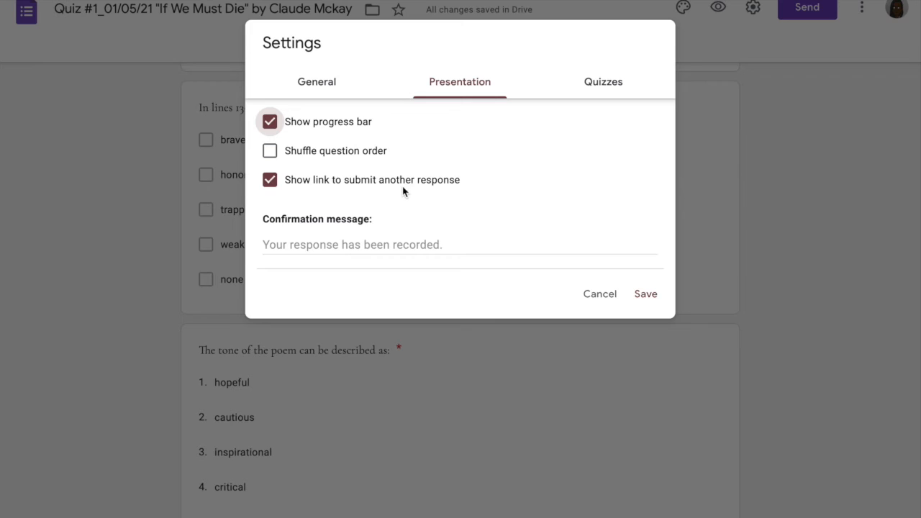
click(272, 182)
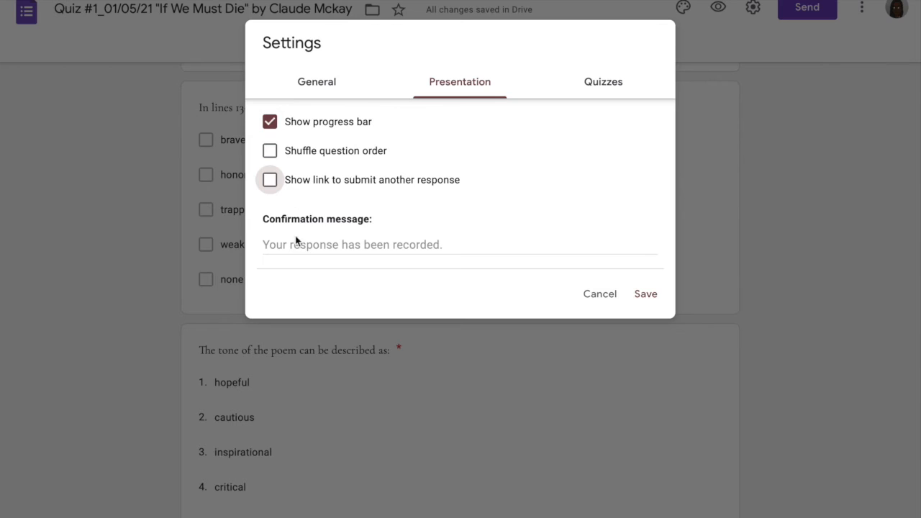
Make the form a quiz with grades released later, after manual review, and save the settings.
click(603, 81)
click(276, 123)
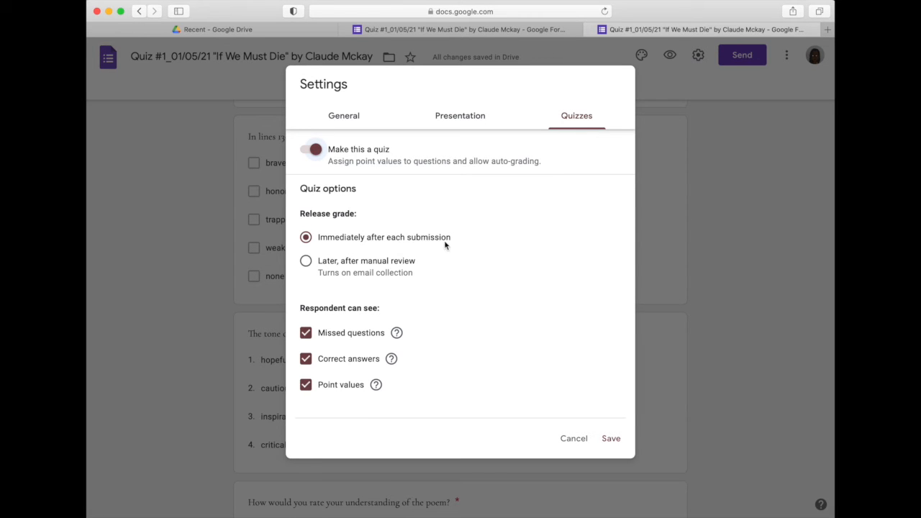
click(306, 261)
click(611, 438)
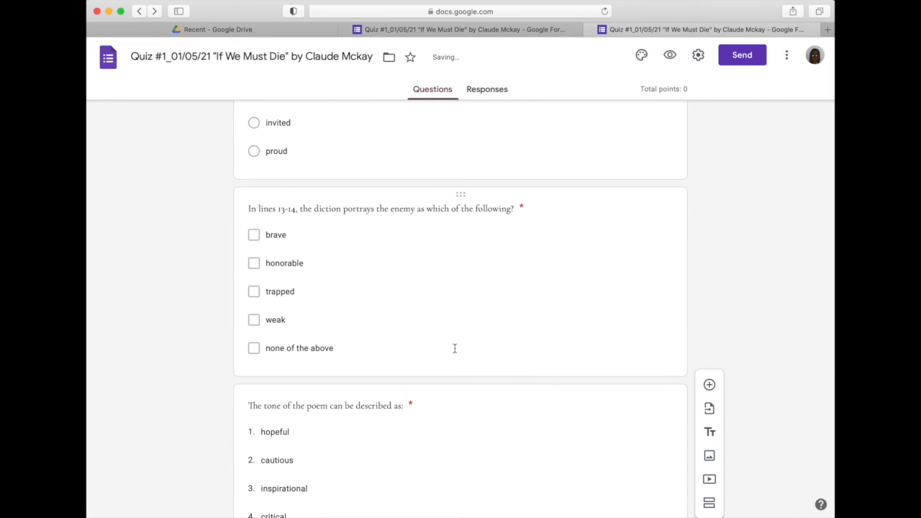
Assign 10 points to the long-answer question "What is this poem mostly about?".
scroll(455, 352, up, 15)
scroll(455, 352, up, 15)
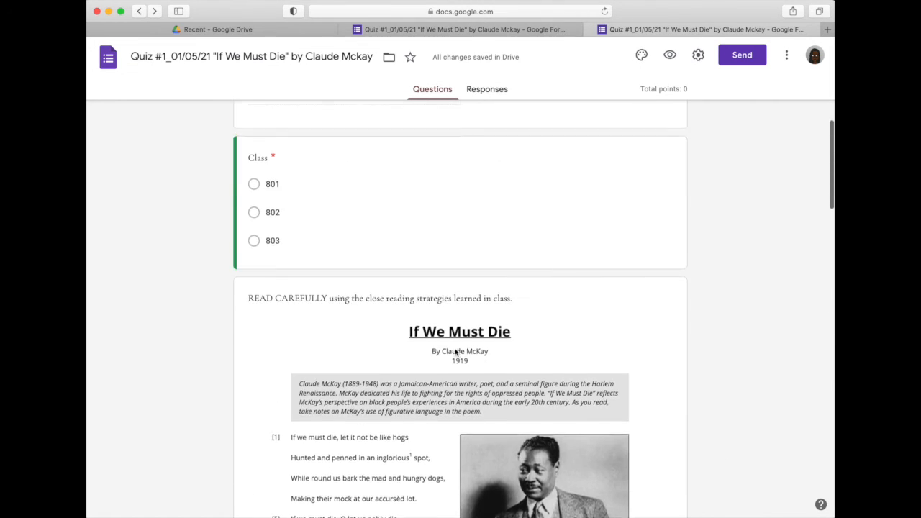
scroll(455, 351, down, 10)
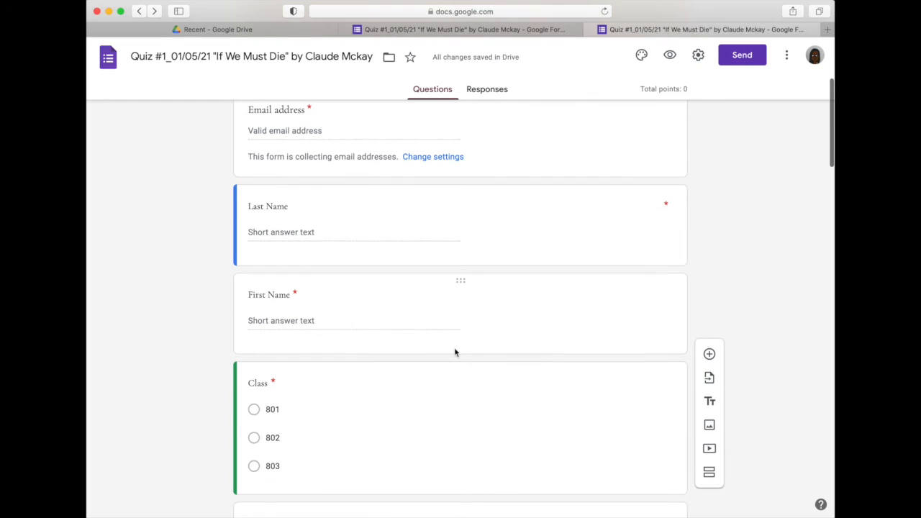
scroll(454, 351, down, 5)
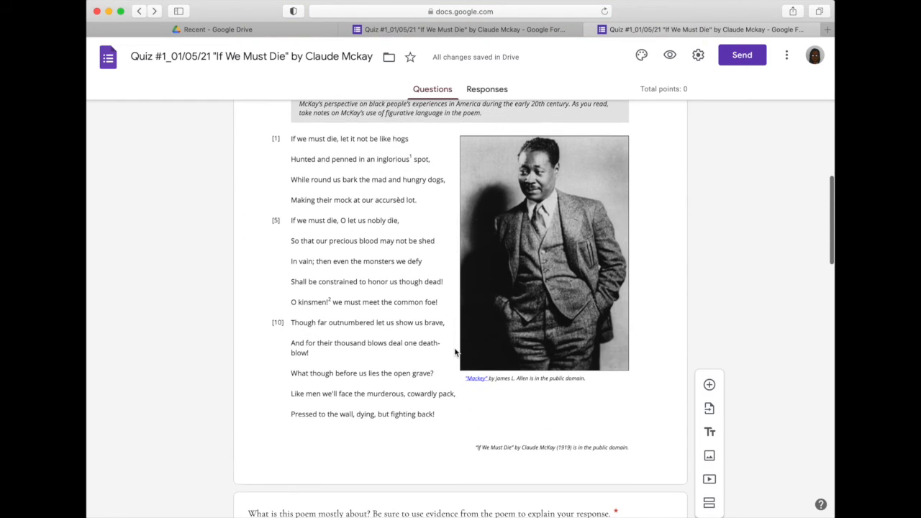
scroll(454, 351, down, 8)
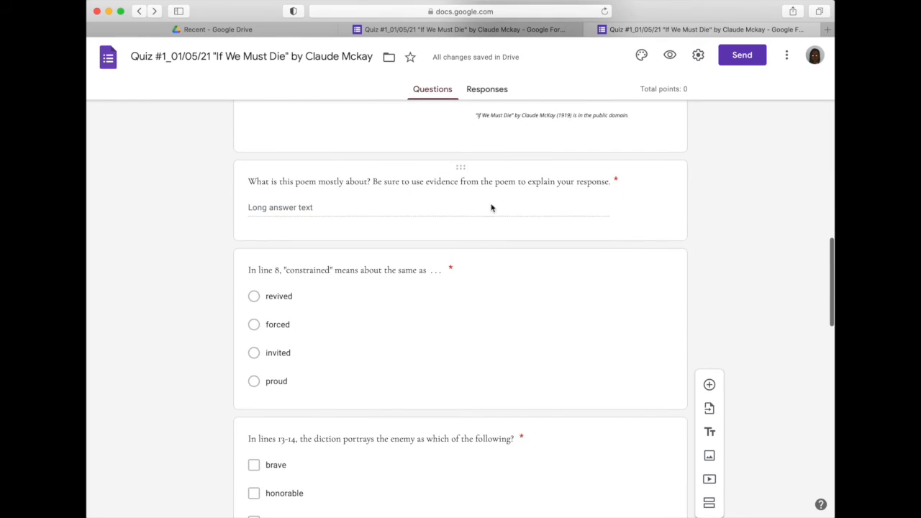
click(310, 316)
scroll(254, 382, down, 3)
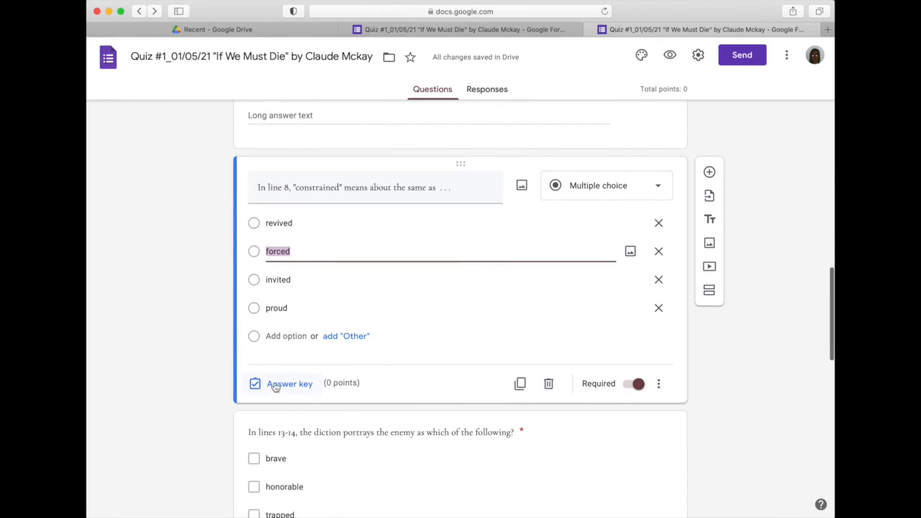
scroll(287, 317, up, 6)
click(288, 317)
click(305, 293)
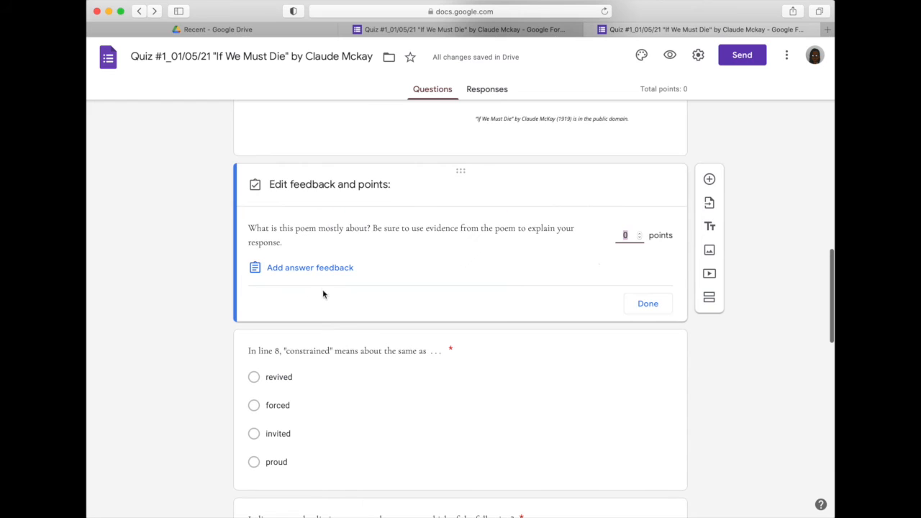
text(10)
Assign 5 points to the line 8 "constrained" question and mark "forced" as its correct answer.
click(551, 407)
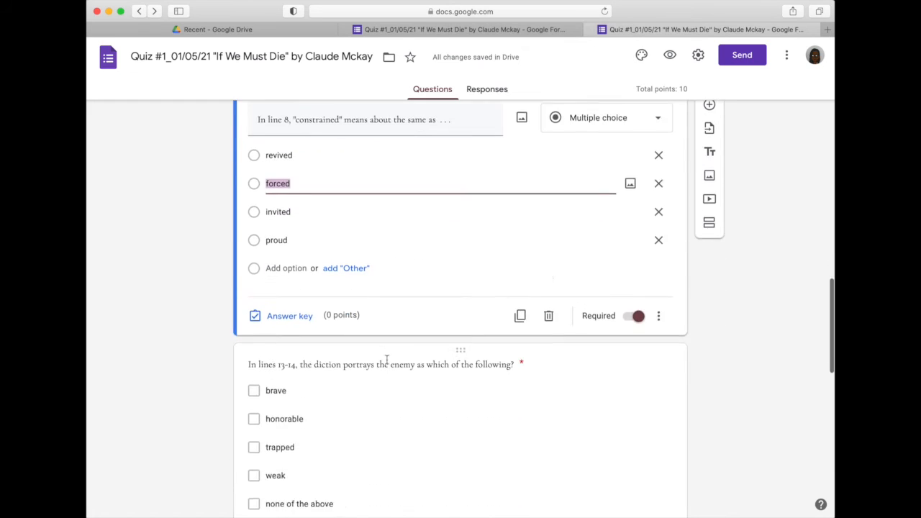
click(267, 315)
text(5)
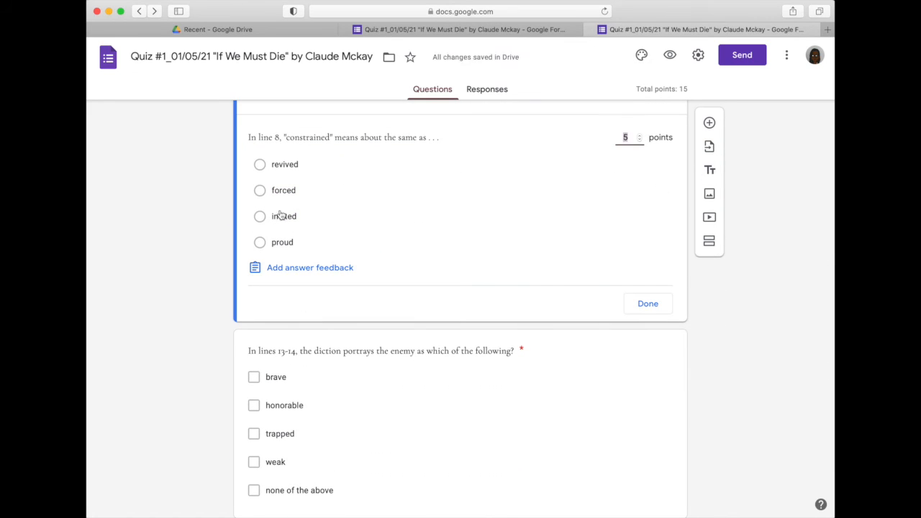
click(281, 199)
click(647, 303)
Assign 5 points to the lines 13-14 diction question and mark "weak" as a correct answer.
click(356, 298)
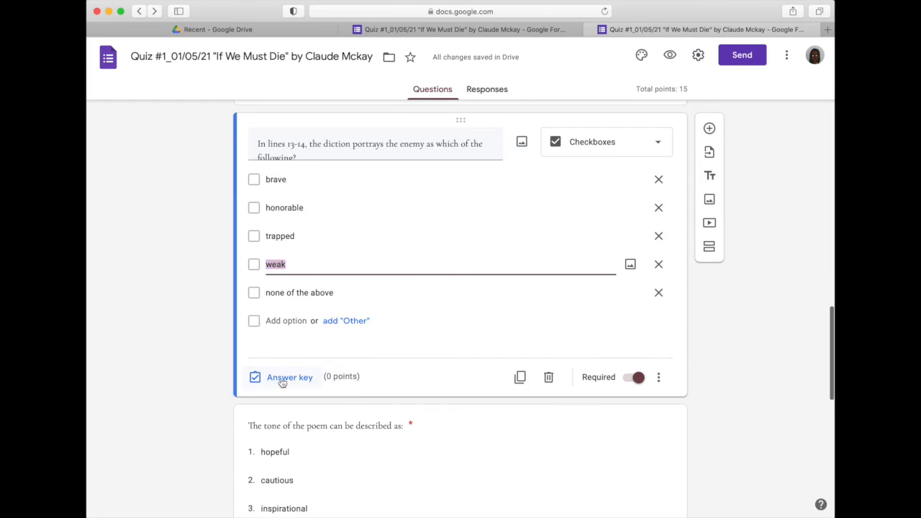
click(276, 376)
click(638, 178)
text(5)
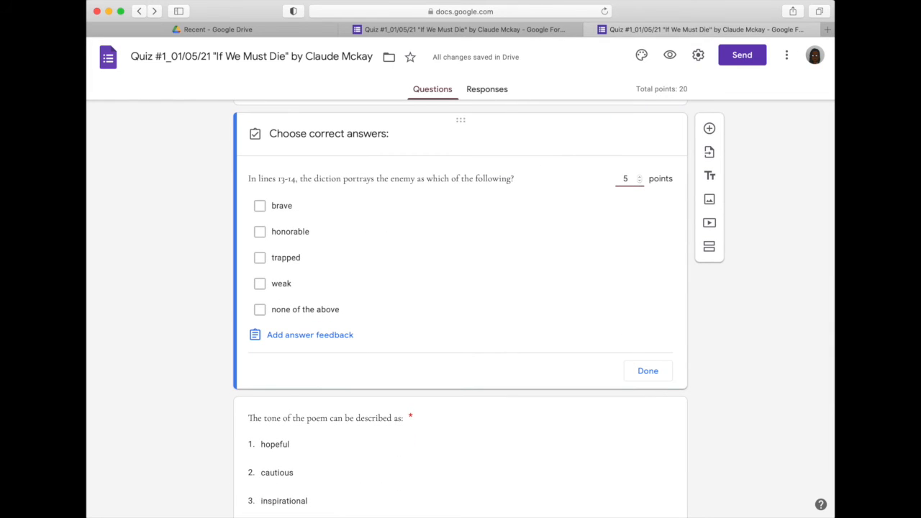
click(263, 286)
click(645, 372)
Assign 5 points to the question on the poem's tone and mark "inspirational" as the correct answer.
scroll(473, 361, down, 5)
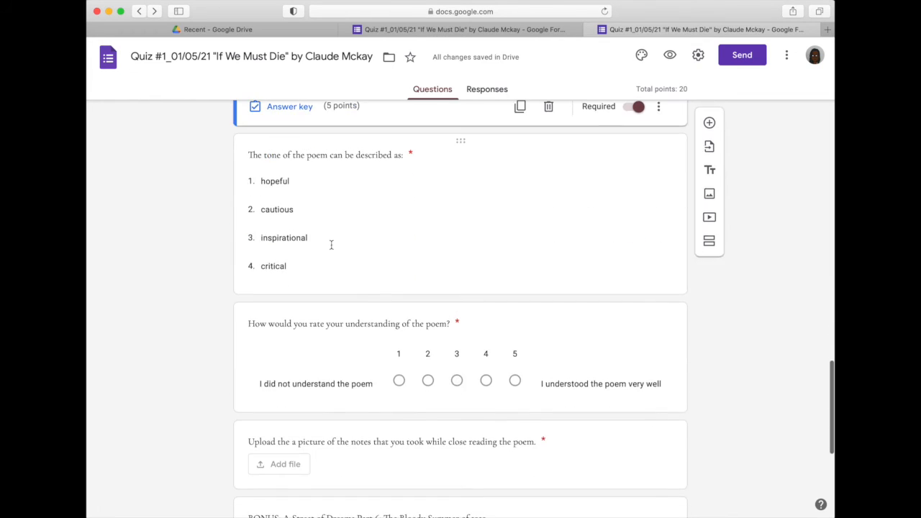
click(497, 233)
click(280, 265)
click(639, 190)
text(4)
click(639, 188)
click(263, 268)
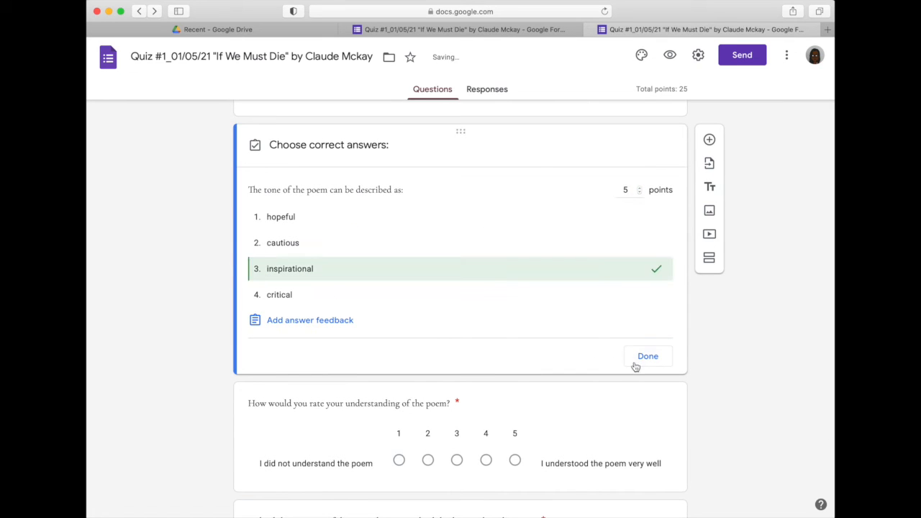
click(636, 367)
Assign 5 points to the linear scale question about understanding the poem.
scroll(460, 302, down, 3)
click(444, 292)
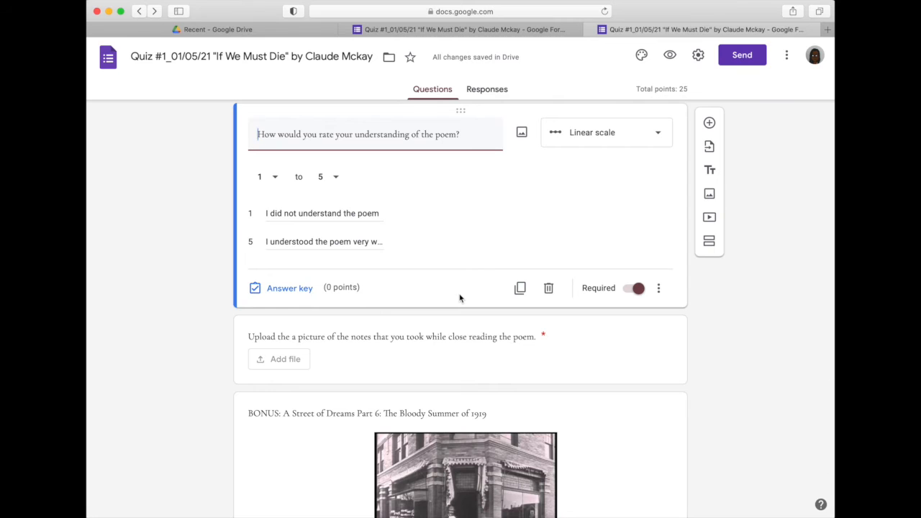
click(319, 287)
click(639, 167)
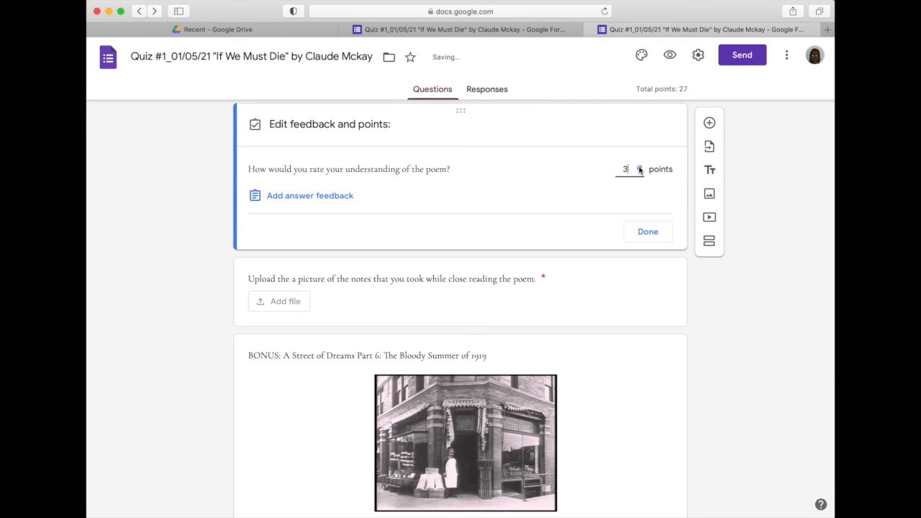
click(504, 288)
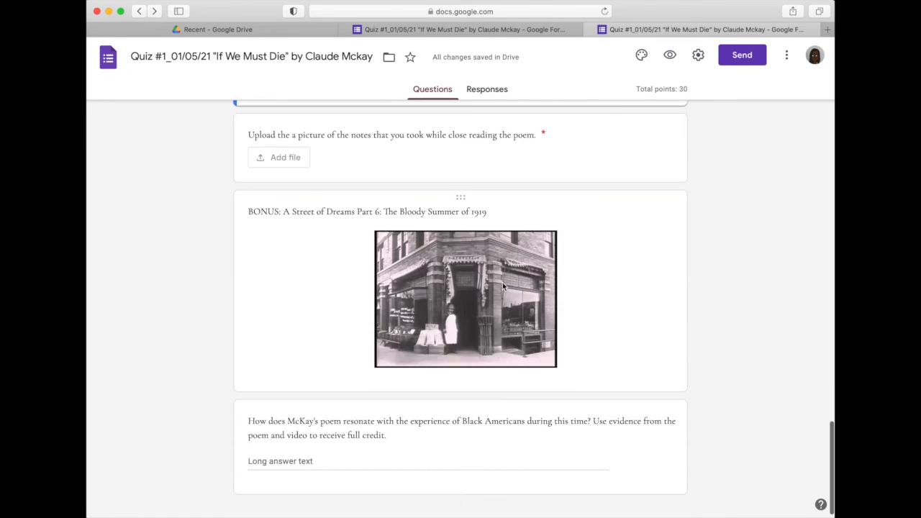
Assign 5 points to the file upload question asking for a picture of the close reading notes.
click(289, 338)
text(5)
click(646, 191)
Assign 10 points to the bonus paragraph question on how McKay's poem resonates with Black Americans' experience.
scroll(609, 337, down, 3)
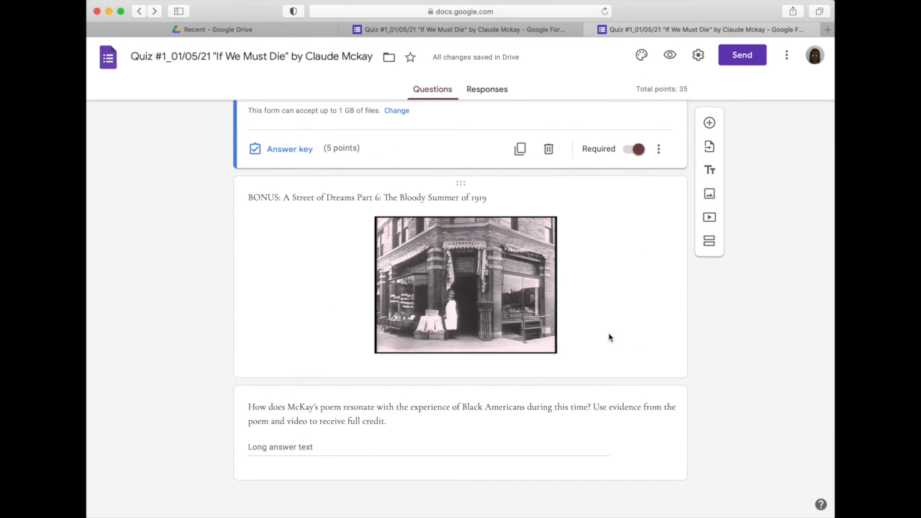
click(431, 448)
click(306, 461)
text(10)
key(Return)
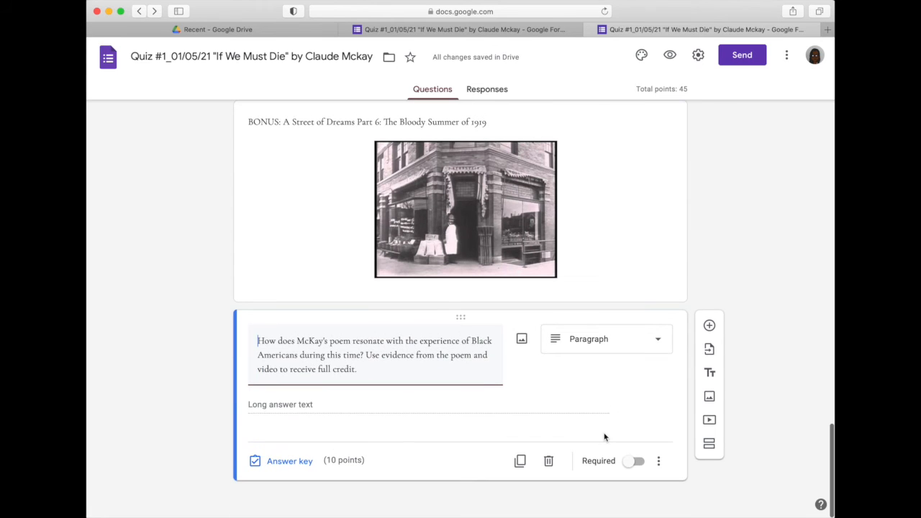
Add a new section directly after the bonus video block.
scroll(599, 382, up, 4)
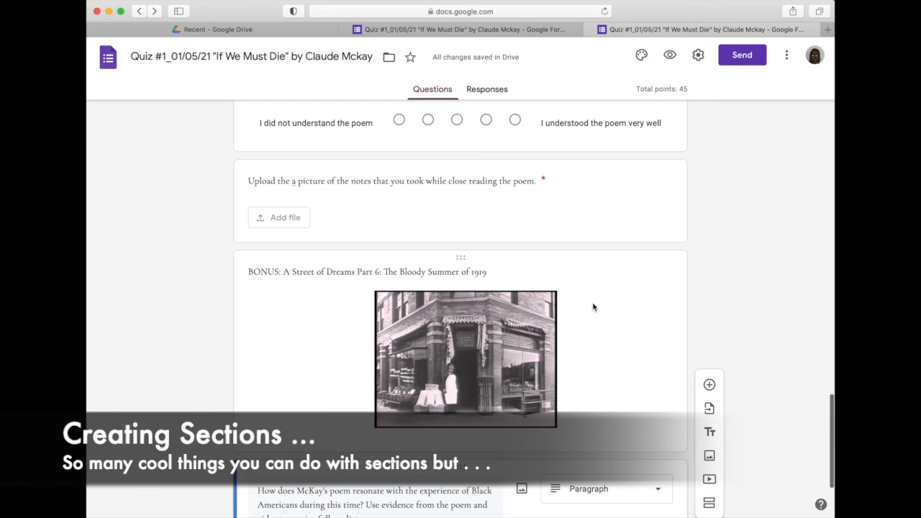
click(641, 286)
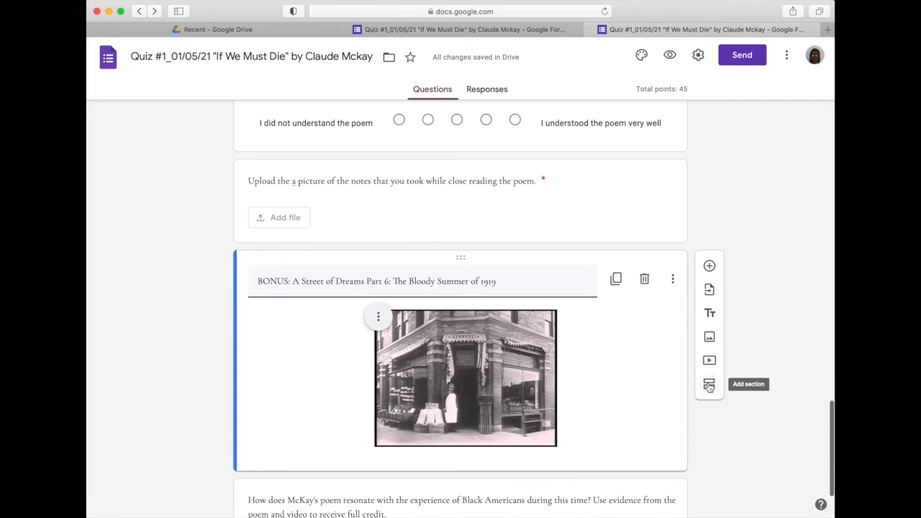
click(708, 385)
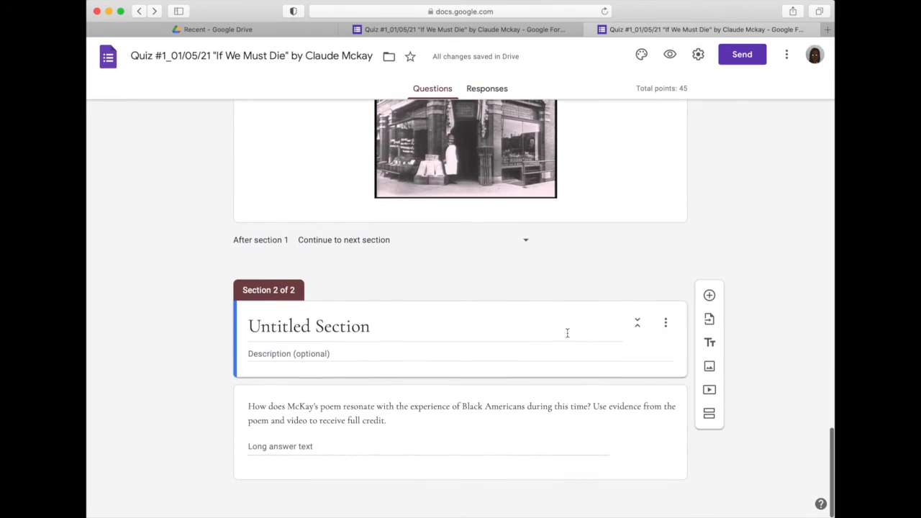
Move the bonus video block into section 2, above the bonus paragraph question.
scroll(589, 304, up, 3)
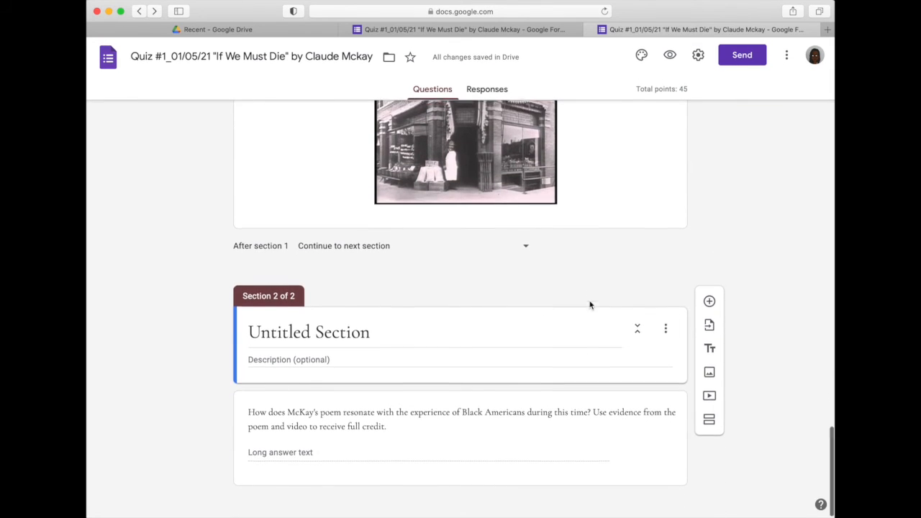
drag(460, 175, 456, 324)
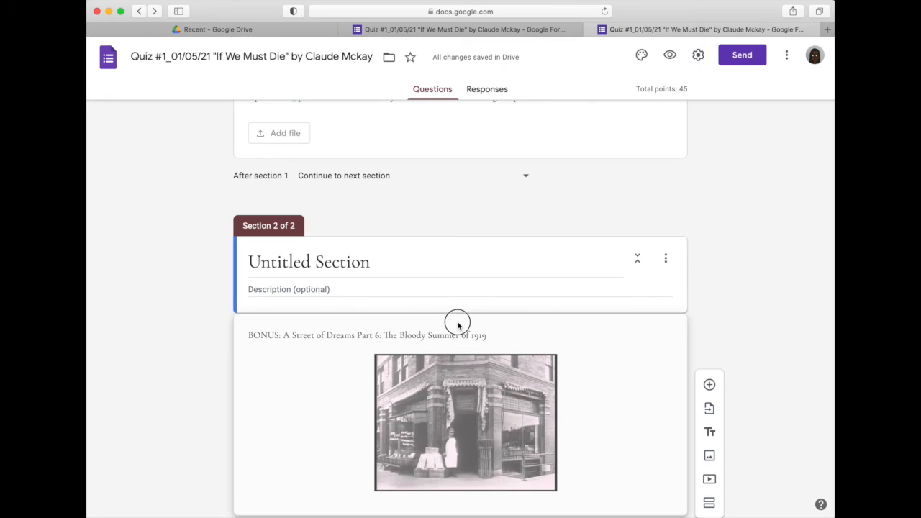
click(471, 351)
Title the second section "BONUS POINTS!!".
click(321, 262)
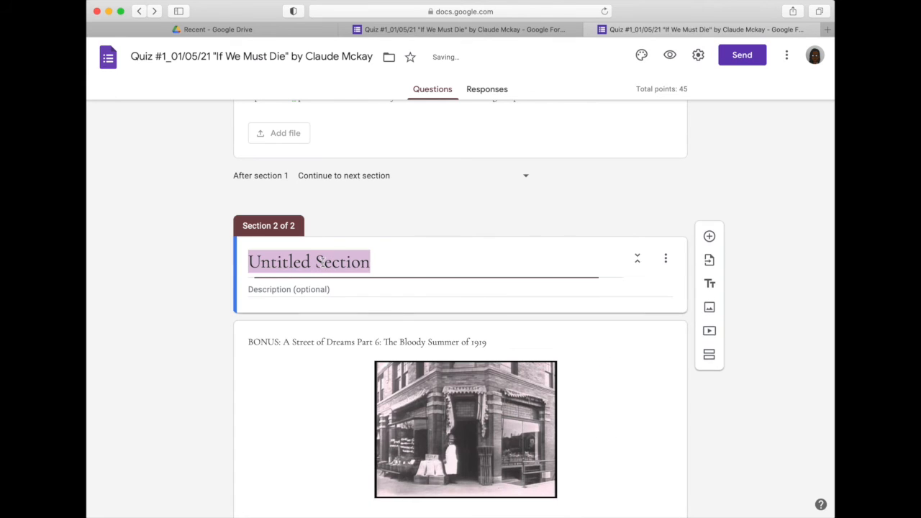
text(BONUS)
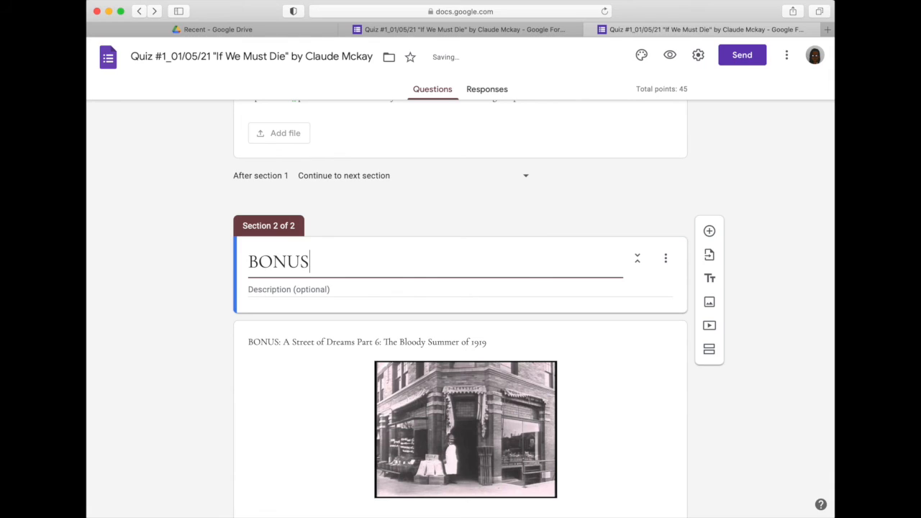
text( P)
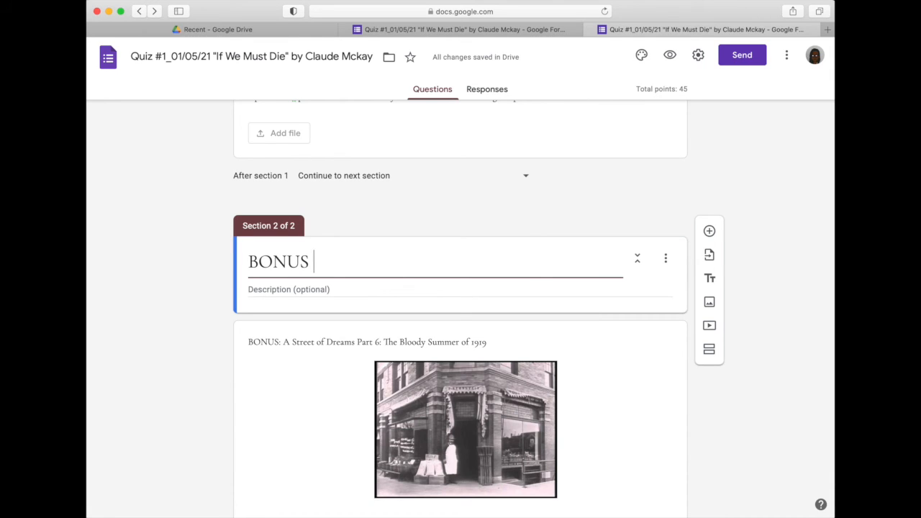
text(OINTS!!)
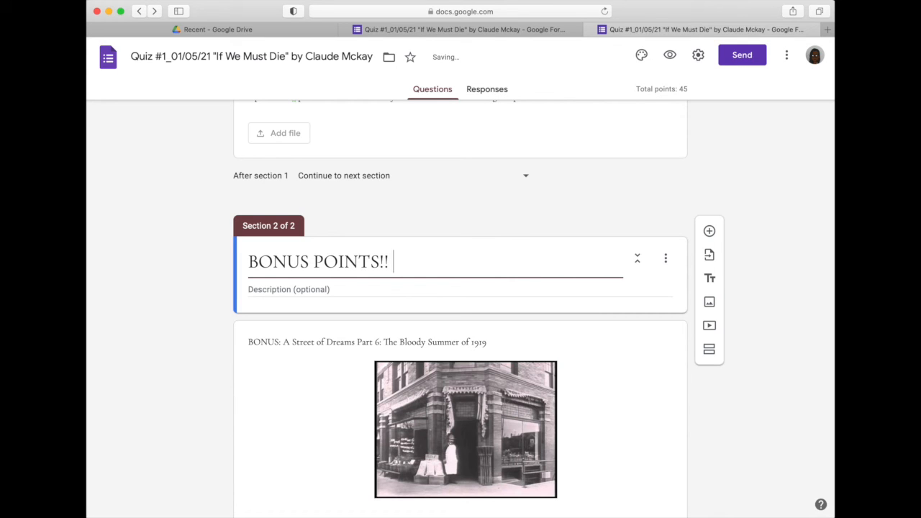
Preview the quiz and review both pages, checking the questions, their points and the bonus video section.
scroll(436, 228, up, 10)
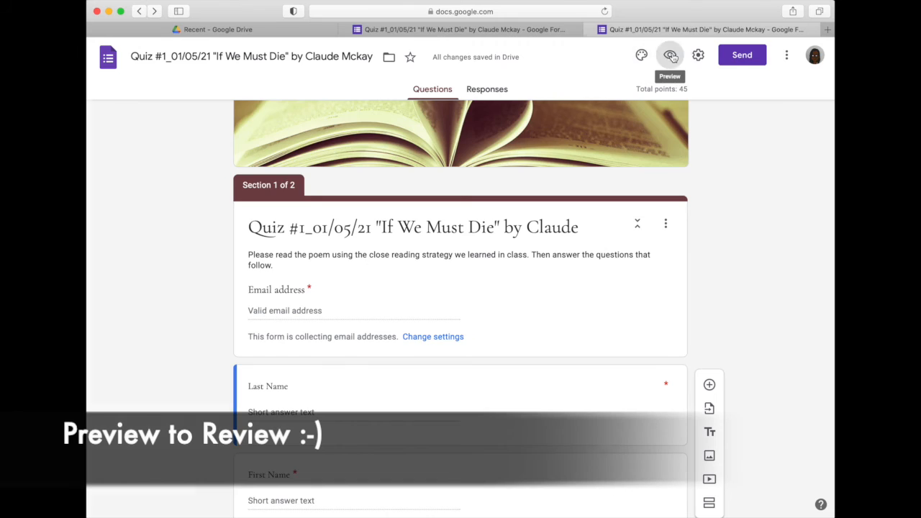
click(669, 55)
scroll(565, 147, down, 2)
scroll(564, 146, down, 3)
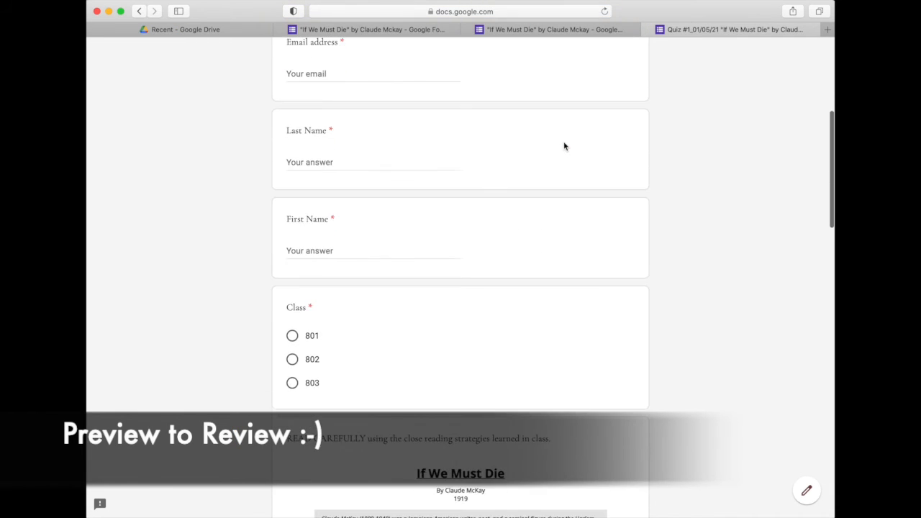
scroll(563, 146, down, 5)
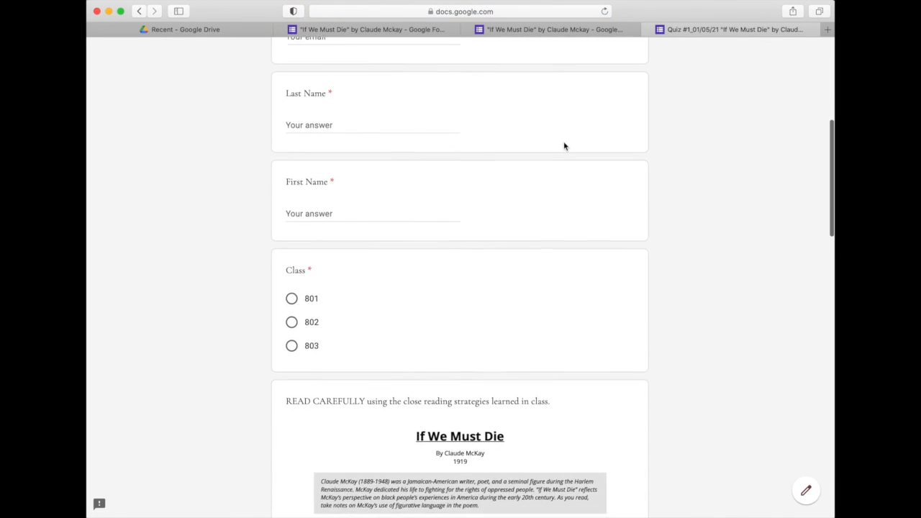
scroll(563, 146, down, 8)
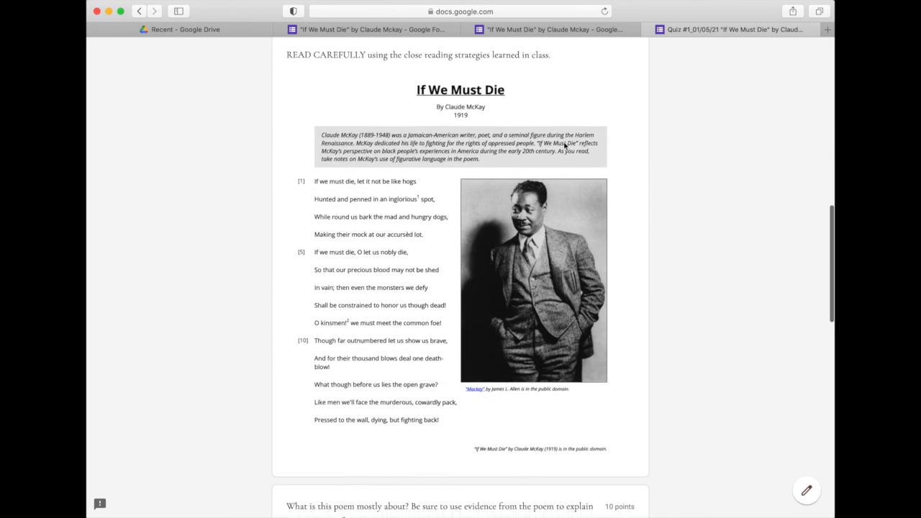
scroll(564, 146, down, 1)
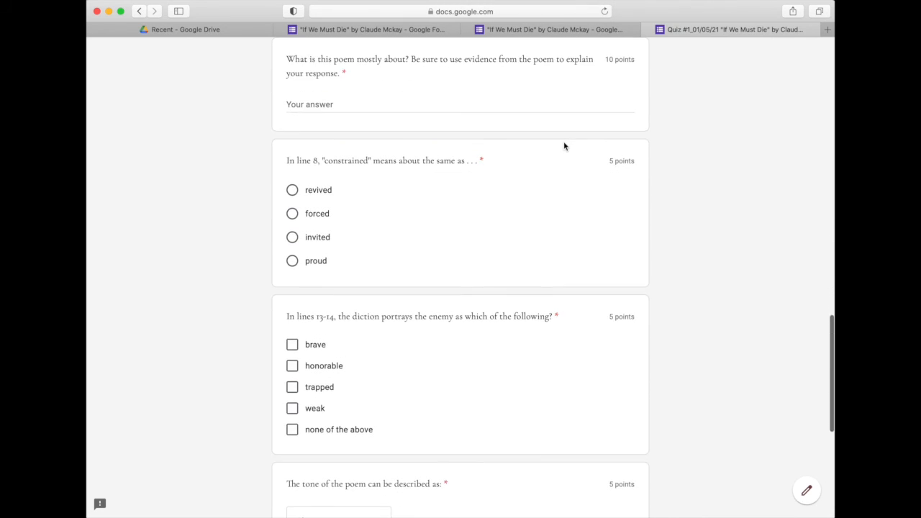
scroll(564, 146, down, 4)
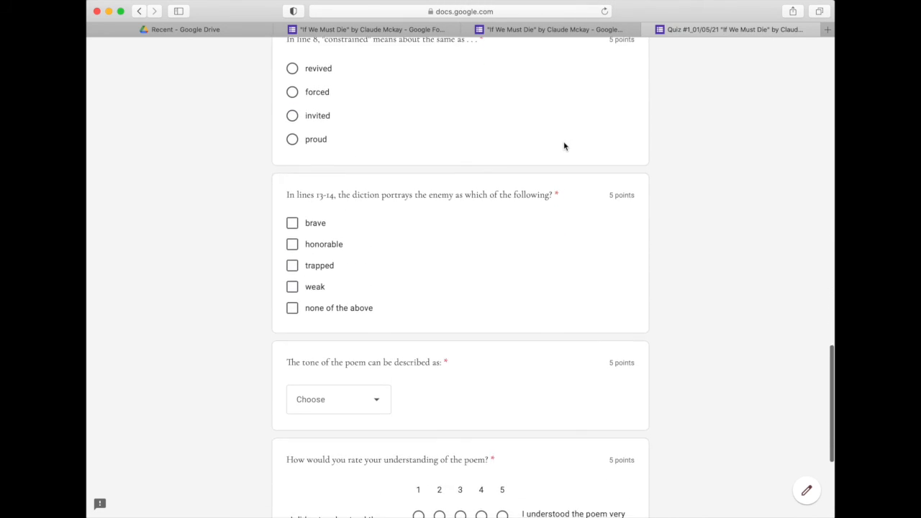
scroll(564, 146, down, 1)
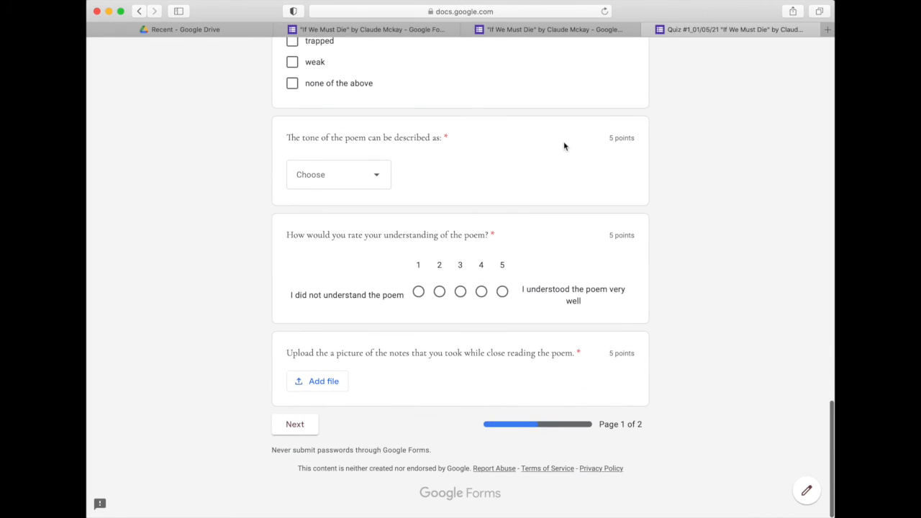
click(296, 425)
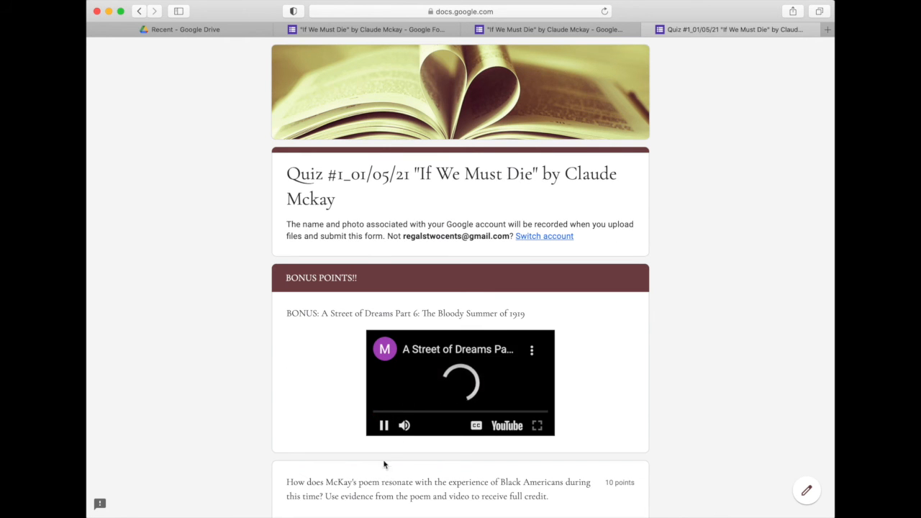
scroll(352, 477, down, 1)
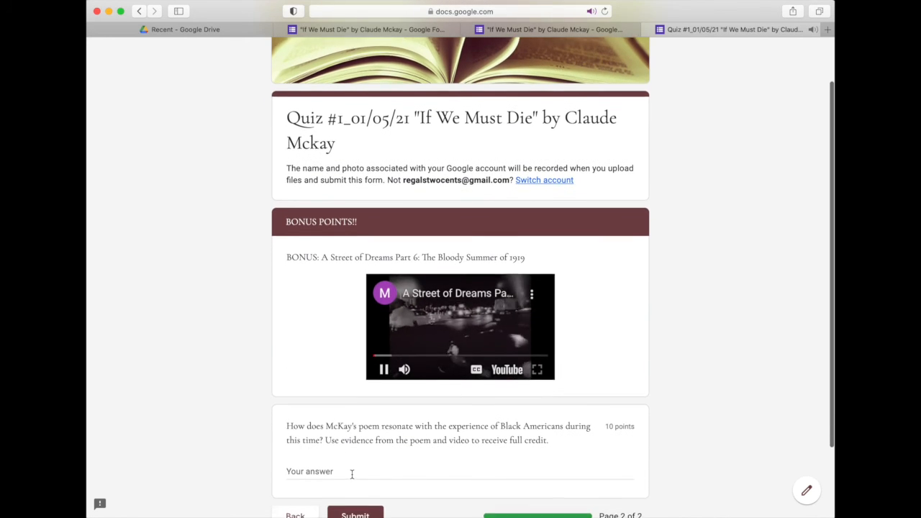
Pause the bonus video in the preview and select the answer field of the bonus question.
click(383, 365)
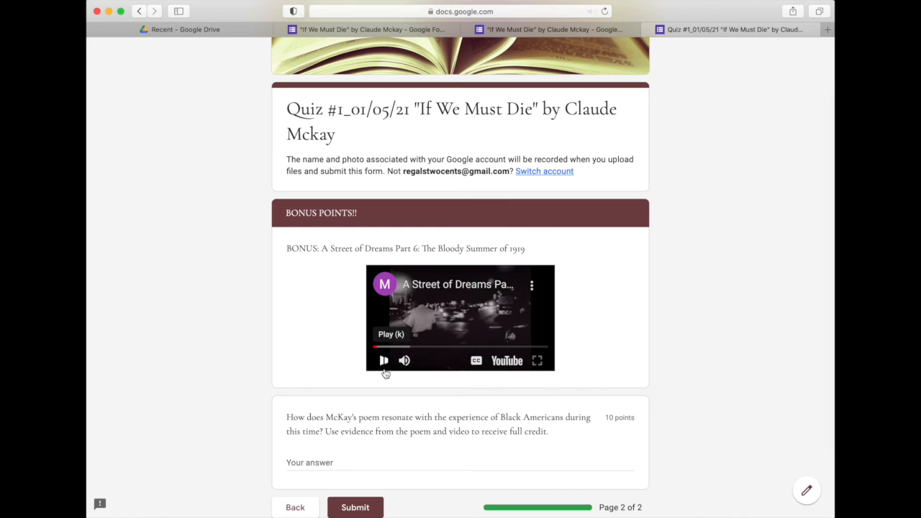
scroll(393, 401, down, 2)
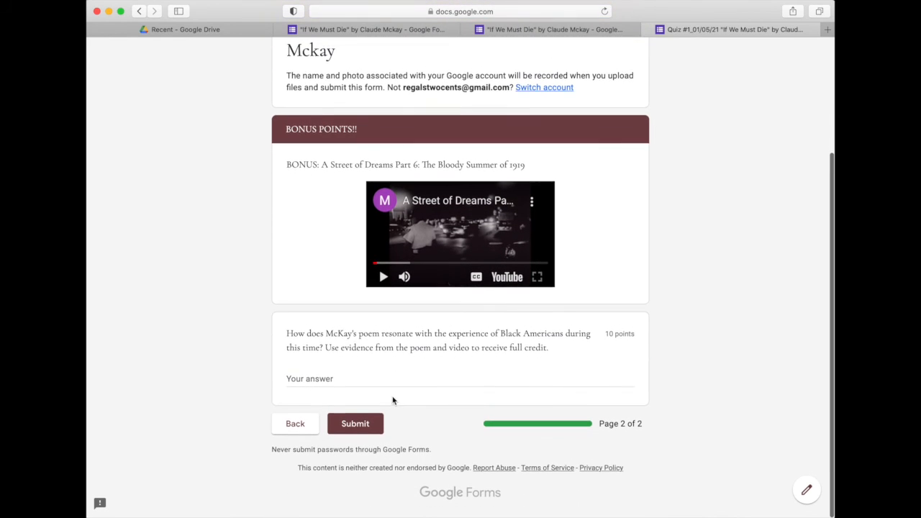
click(329, 375)
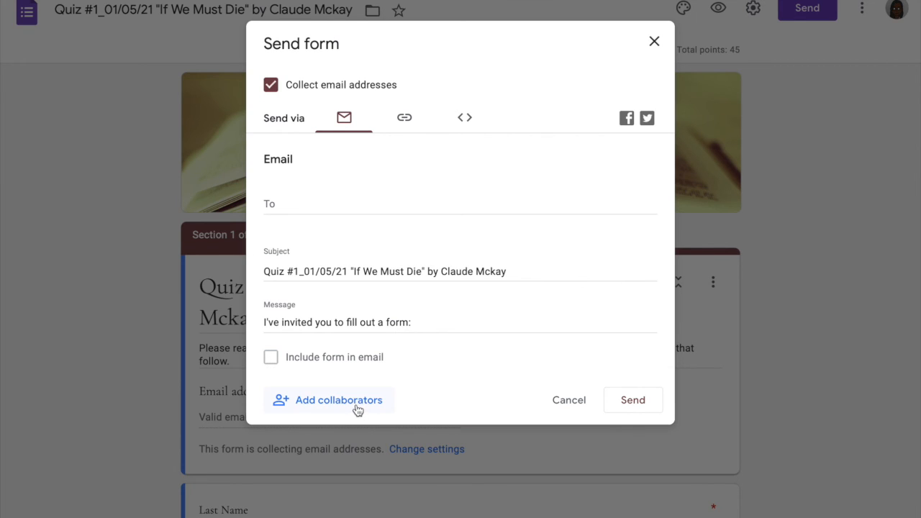
Choose to send the form as a link with a shortened URL.
click(407, 123)
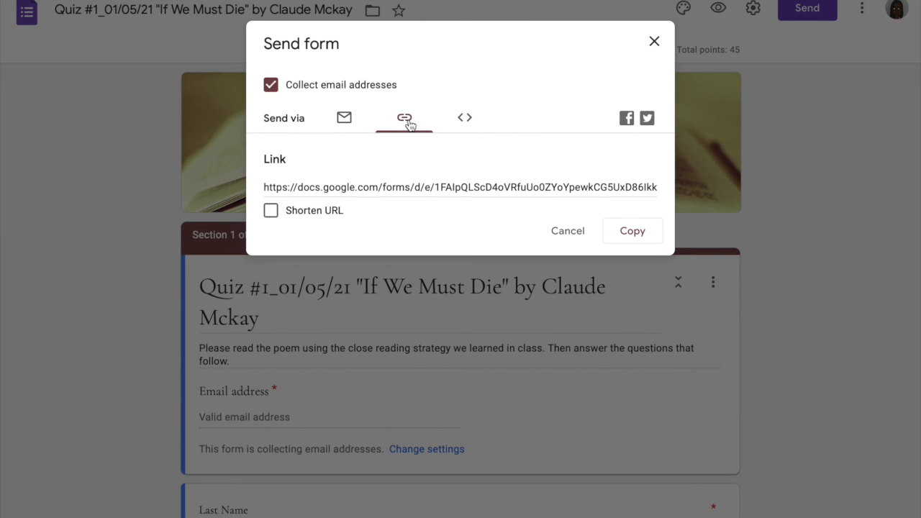
click(269, 211)
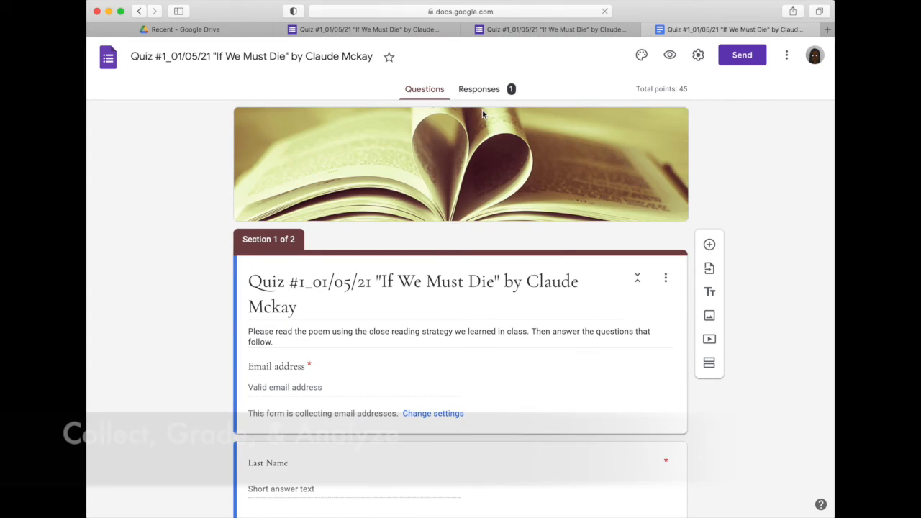
Review the response summary of the quiz, including insights, frequently missed questions, scores and the chart for each question.
click(483, 90)
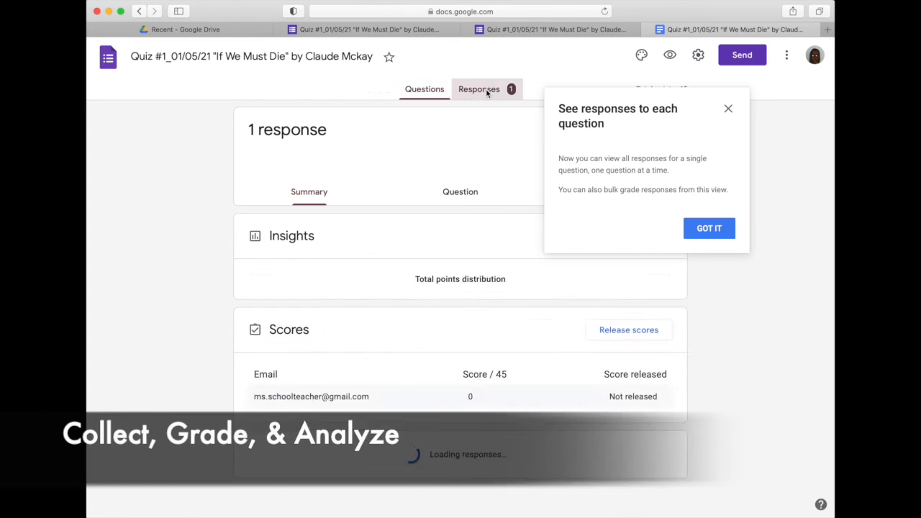
click(715, 233)
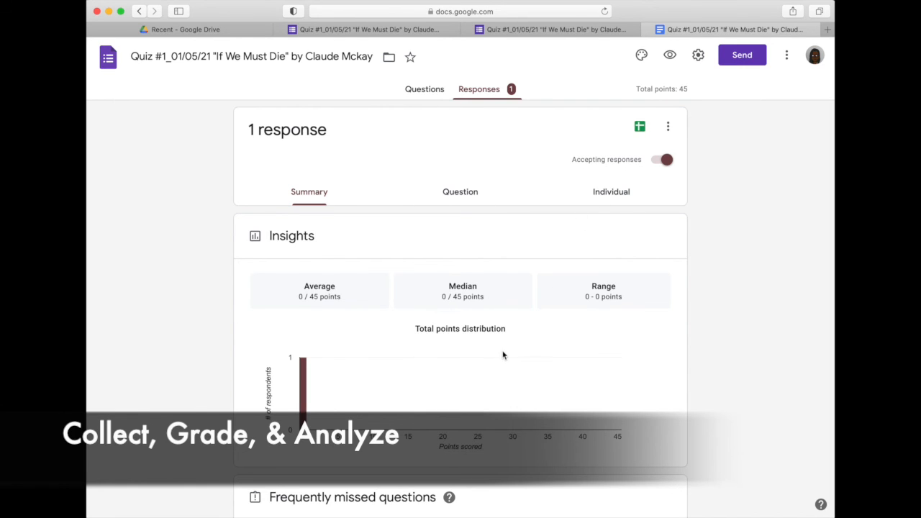
scroll(503, 355, down, 5)
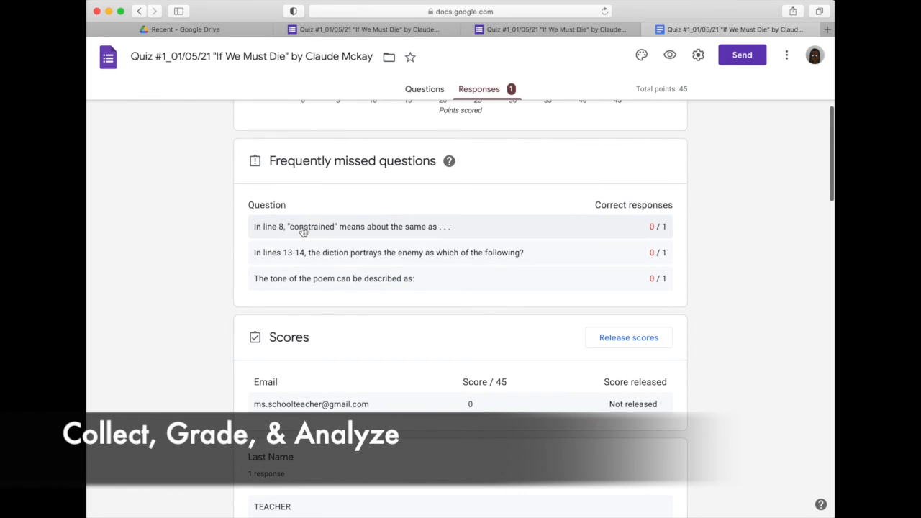
scroll(339, 284, down, 2)
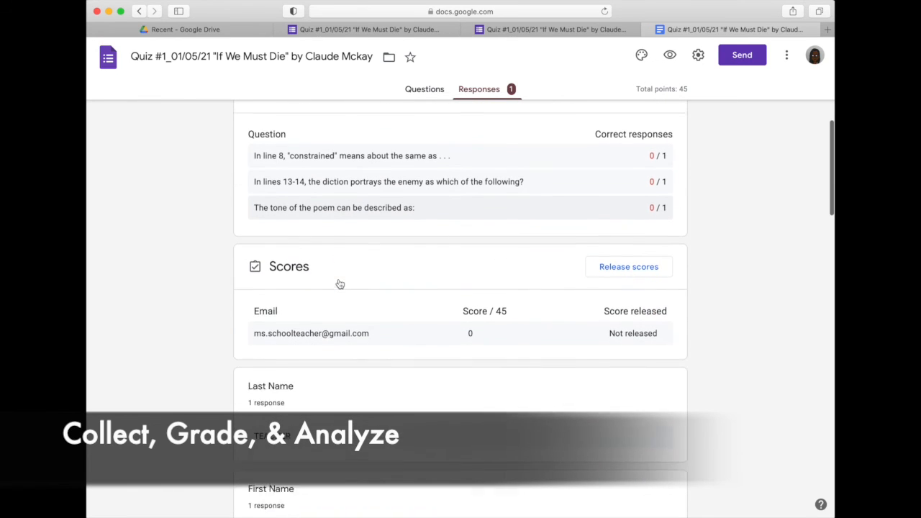
scroll(340, 284, down, 2)
scroll(524, 283, down, 5)
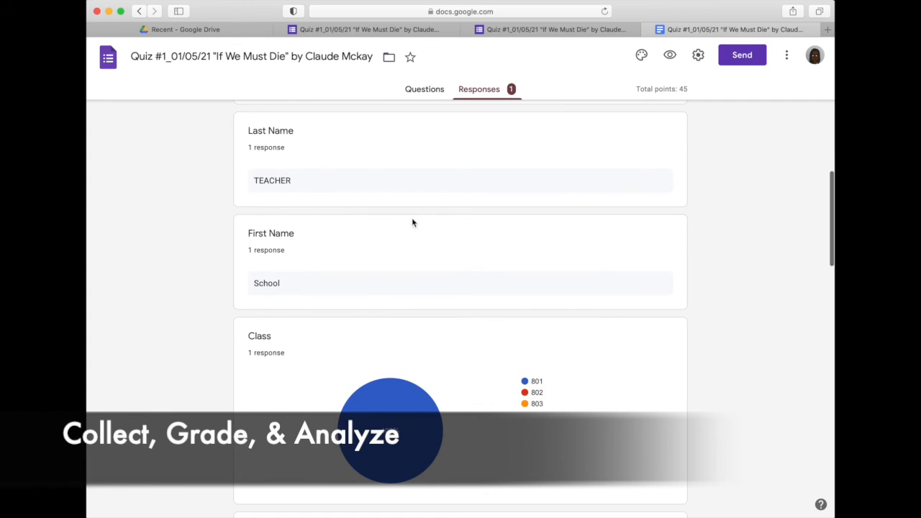
scroll(387, 310, down, 10)
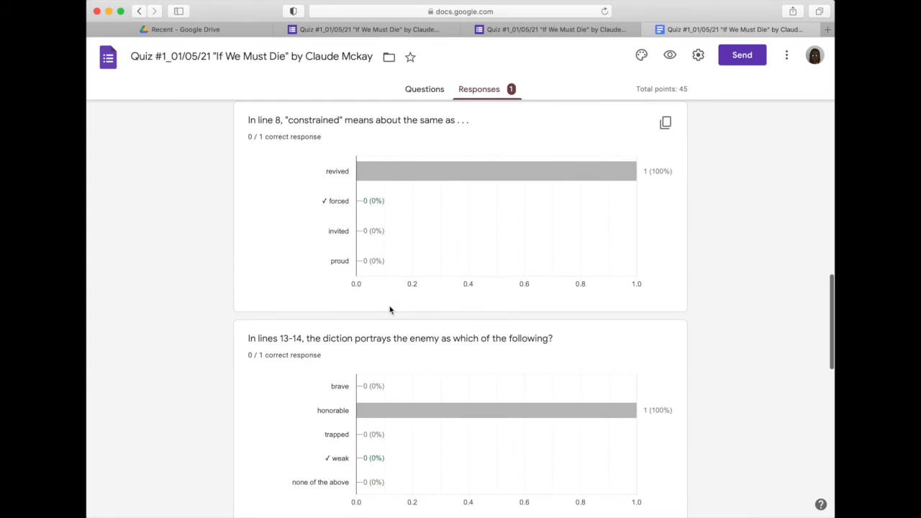
scroll(390, 310, down, 10)
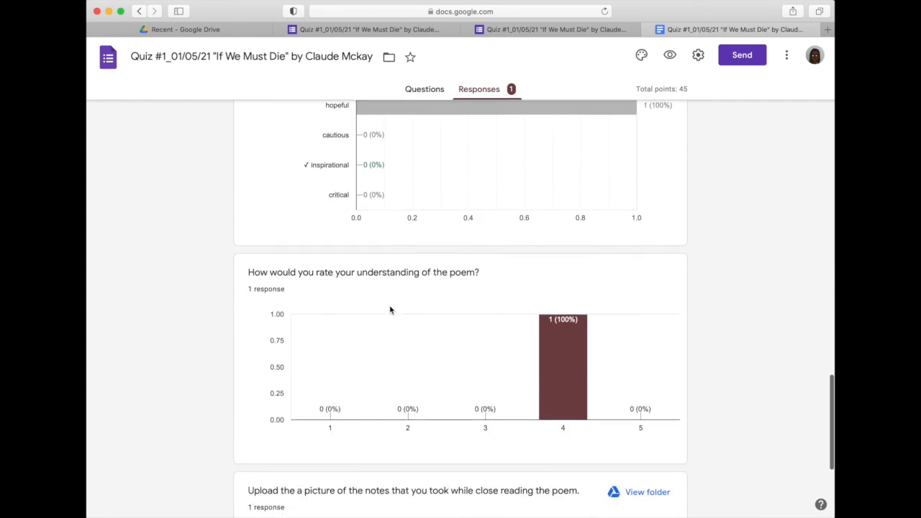
scroll(387, 306, up, 20)
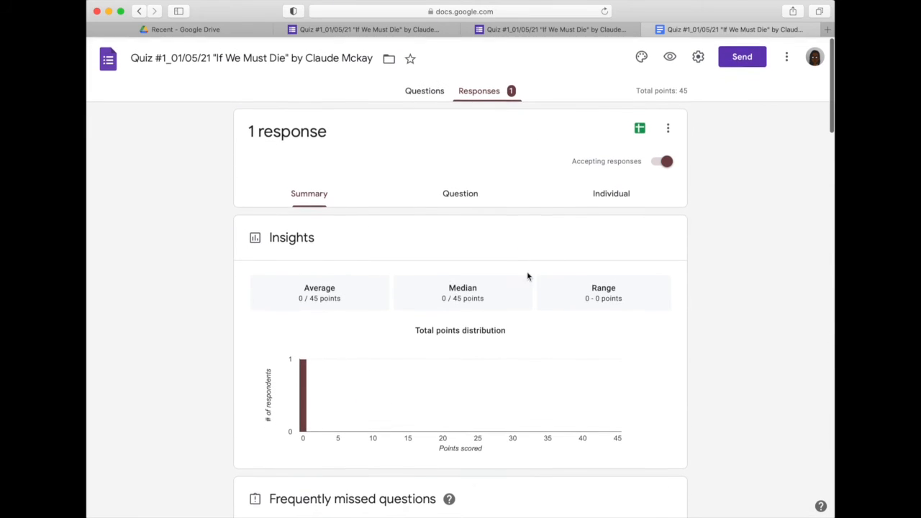
Examine the individual response, checking the submitted answers, correct answers and points through to the bonus section.
click(503, 196)
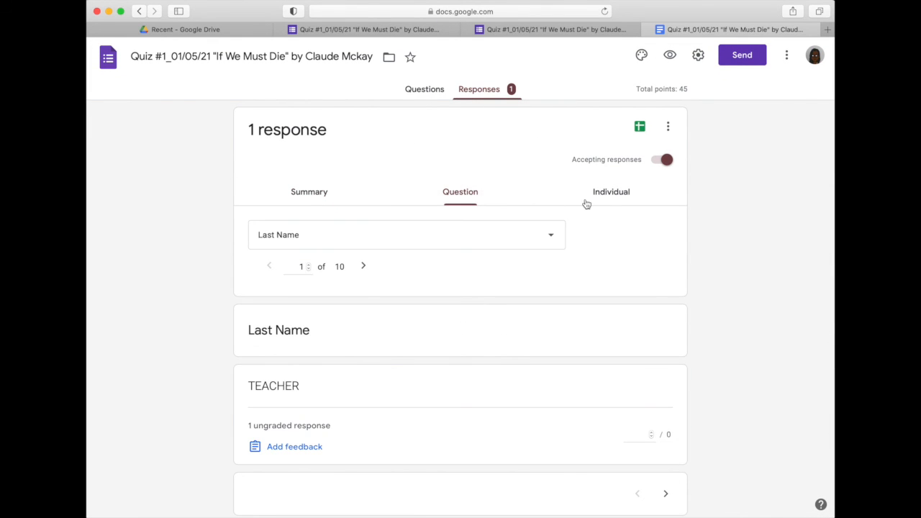
click(613, 200)
scroll(532, 272, down, 2)
scroll(616, 205, down, 6)
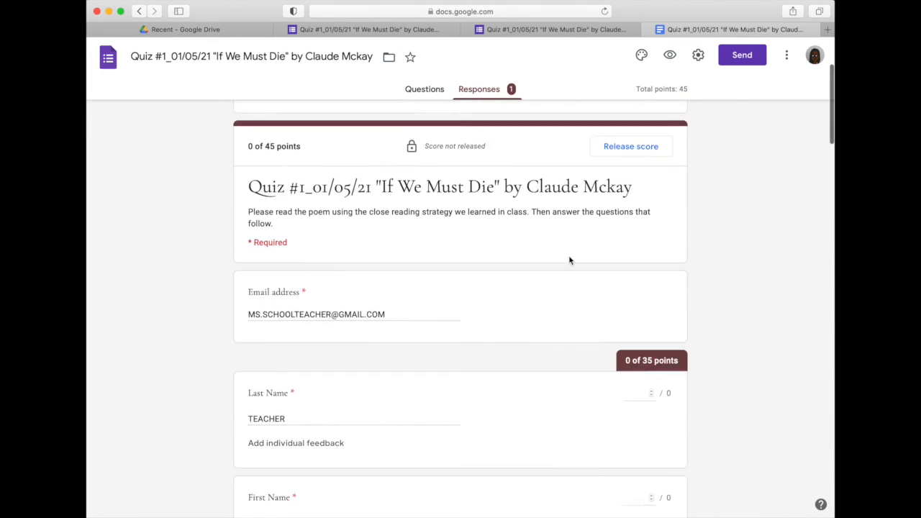
scroll(618, 202, down, 15)
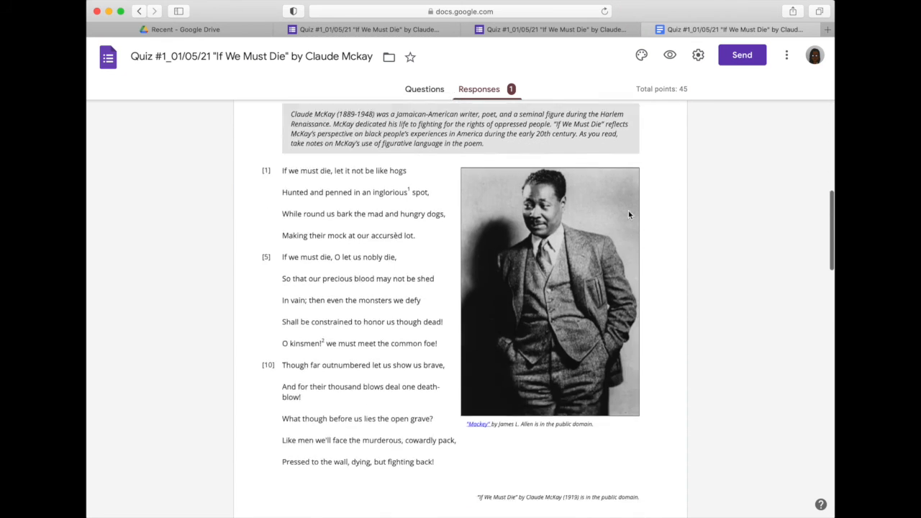
scroll(613, 253, down, 20)
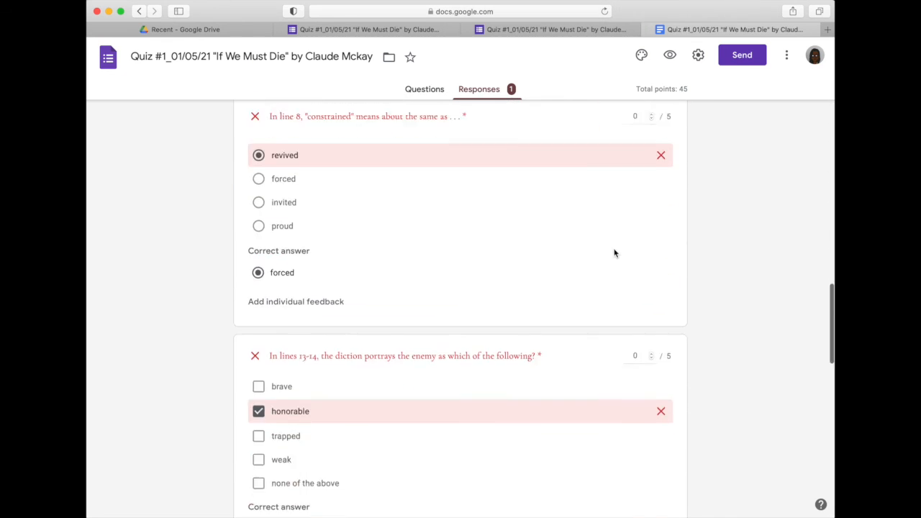
scroll(614, 257, down, 5)
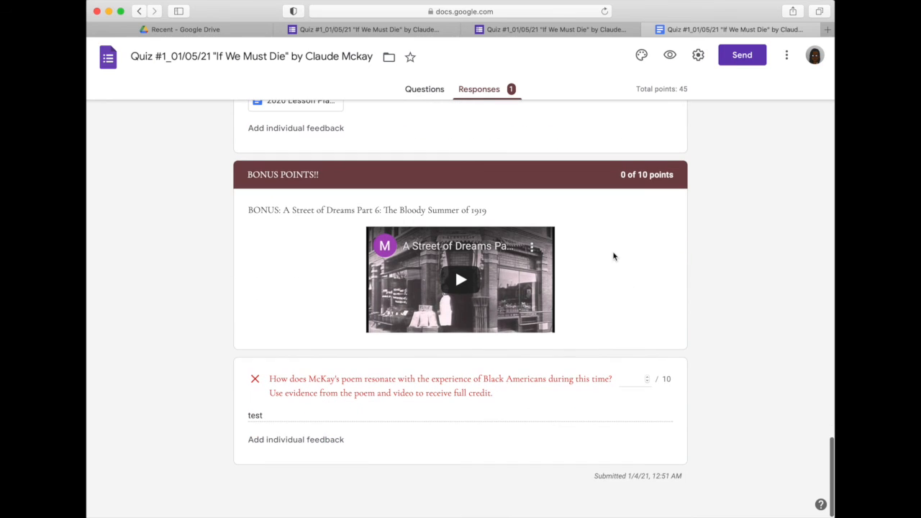
scroll(360, 164, up, 20)
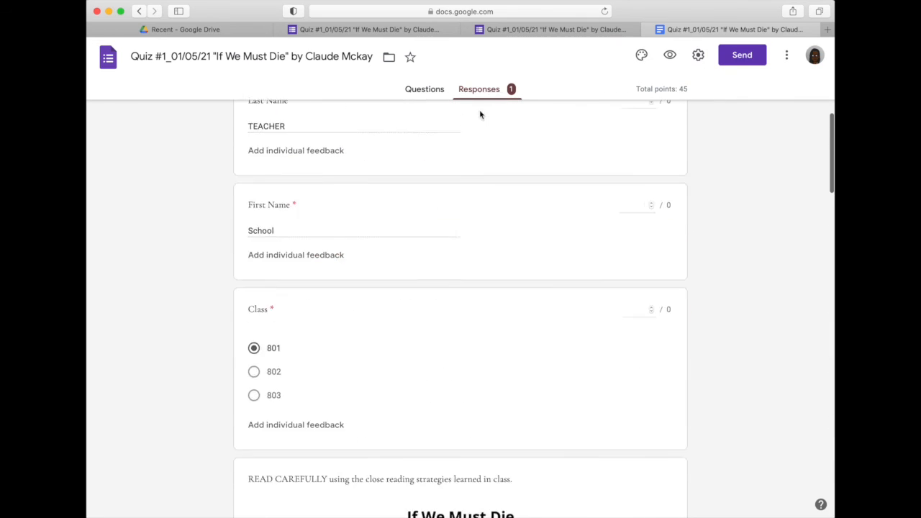
scroll(480, 108, up, 5)
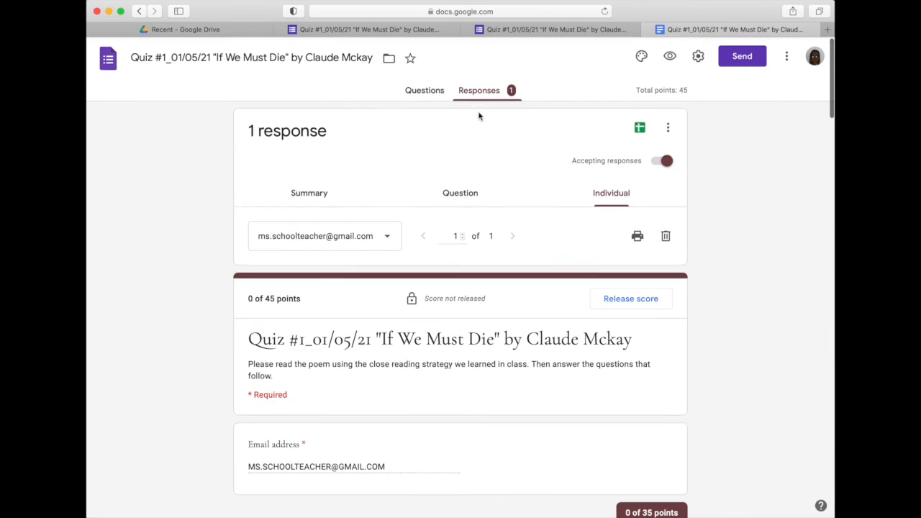
View the responses by question for "The tone of the poem can be described as:" and examine its grading options.
click(467, 191)
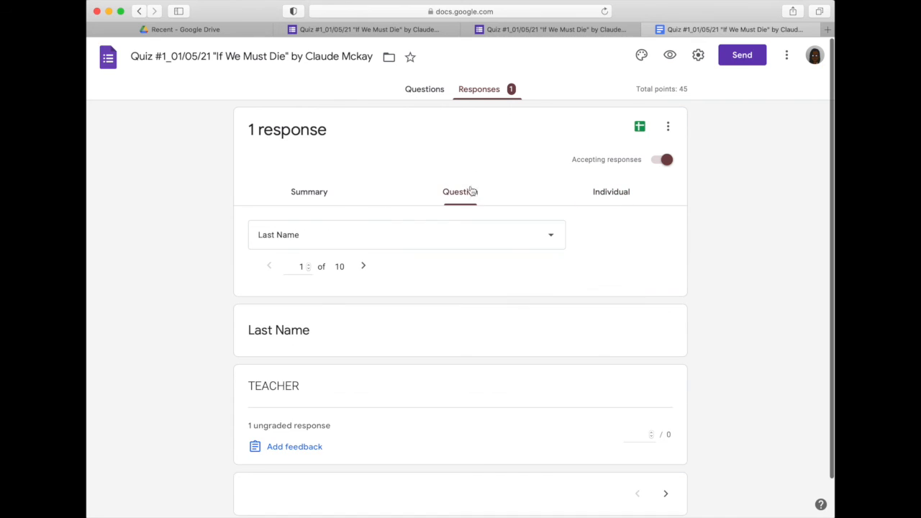
click(547, 241)
click(431, 407)
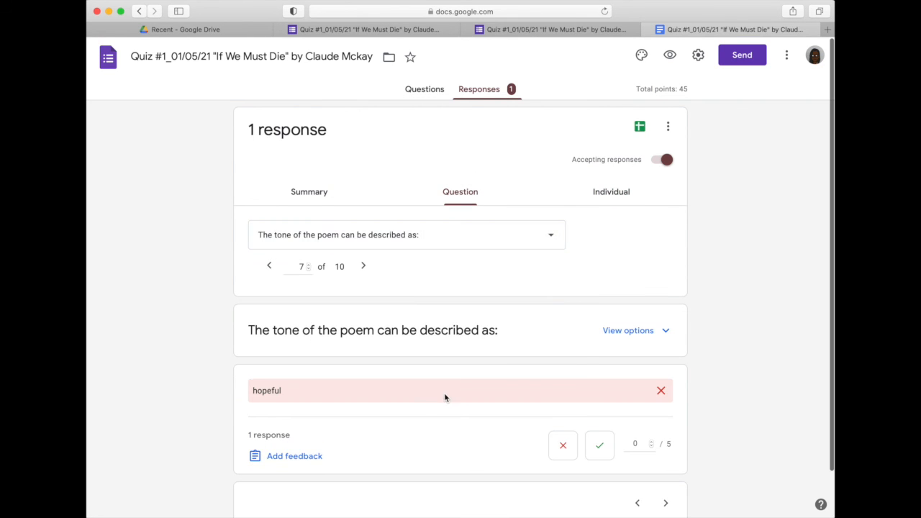
scroll(444, 398, down, 2)
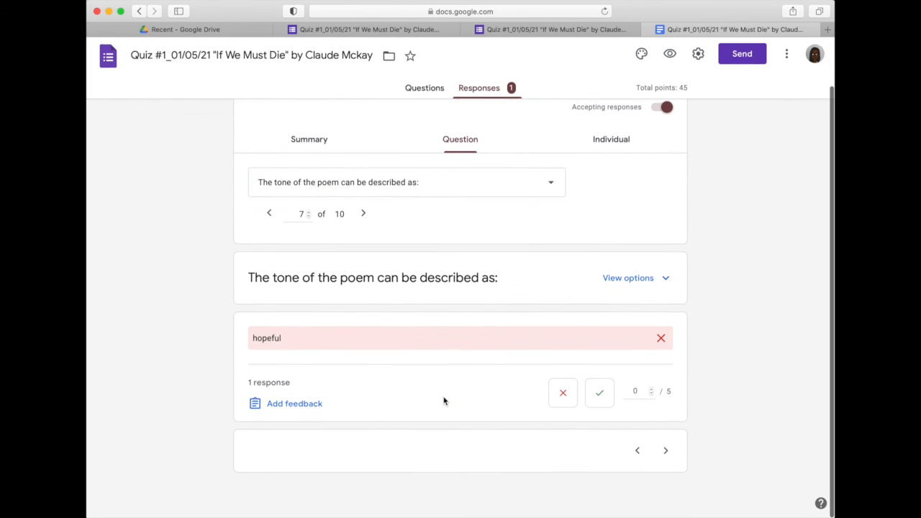
Look at the feedback options for the "hopeful" answer without adding any, and return to the response summary.
click(294, 408)
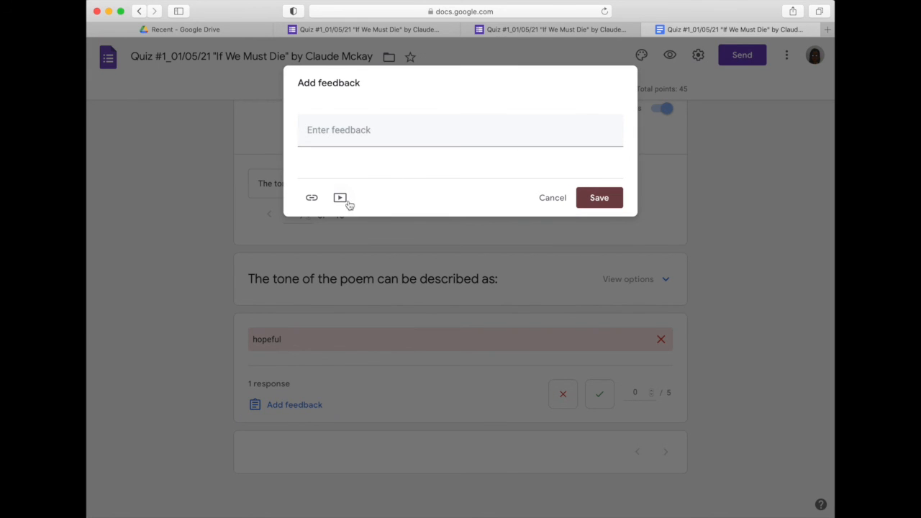
click(564, 198)
scroll(408, 220, up, 2)
click(320, 189)
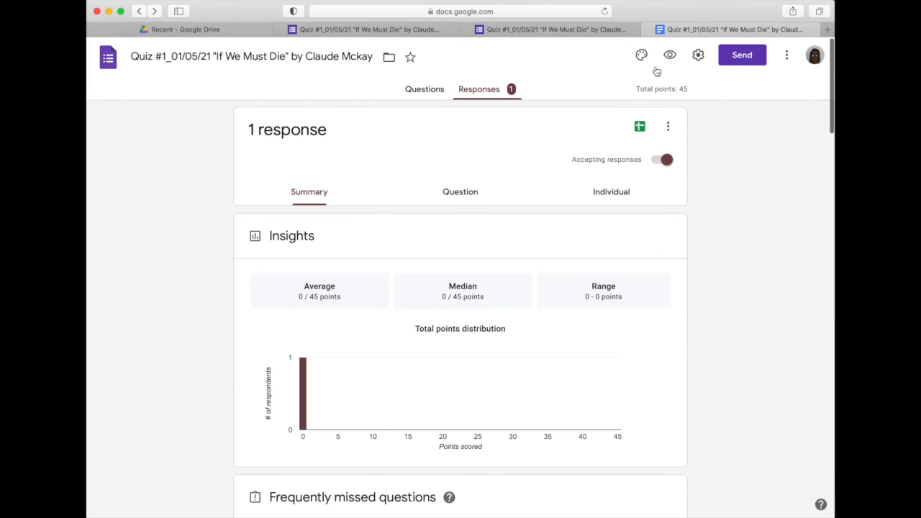